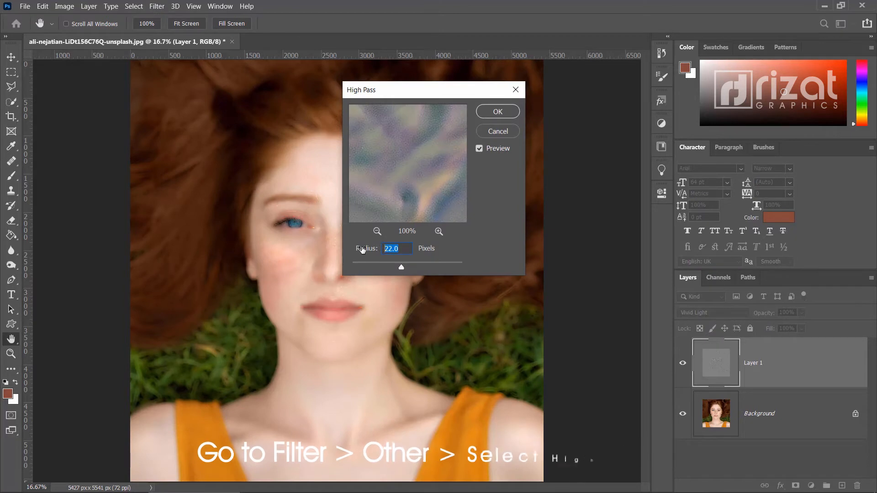
- Apply the High Pass filter to Layer 1 at a 22-pixel radius and add a Gaussian Blur with a 2.5-pixel radius
click(497, 112)
key(z)
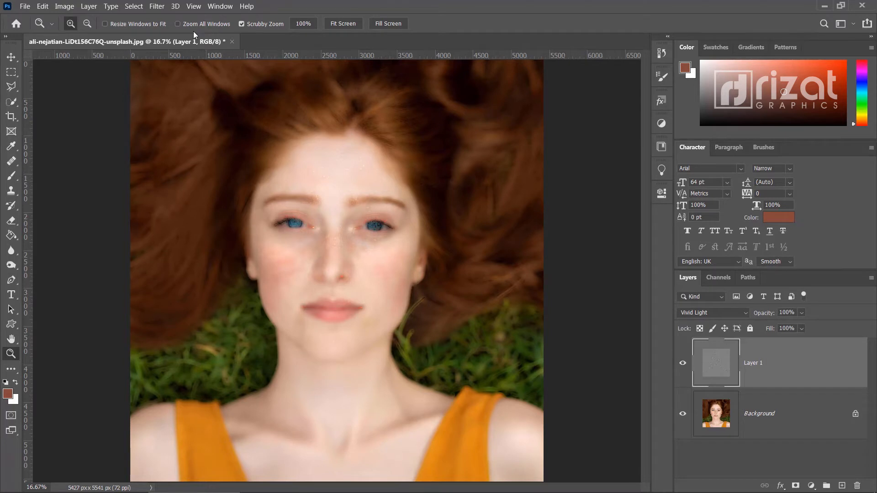
click(157, 6)
mouse_move(193, 126)
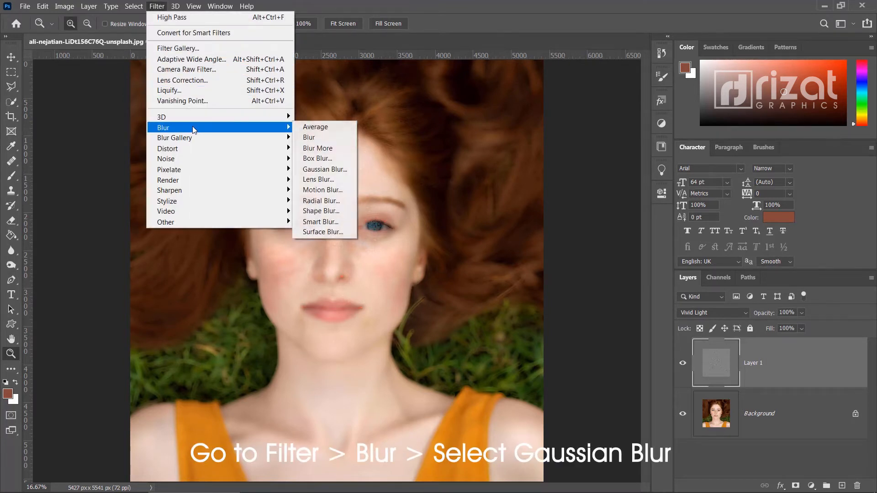
click(319, 169)
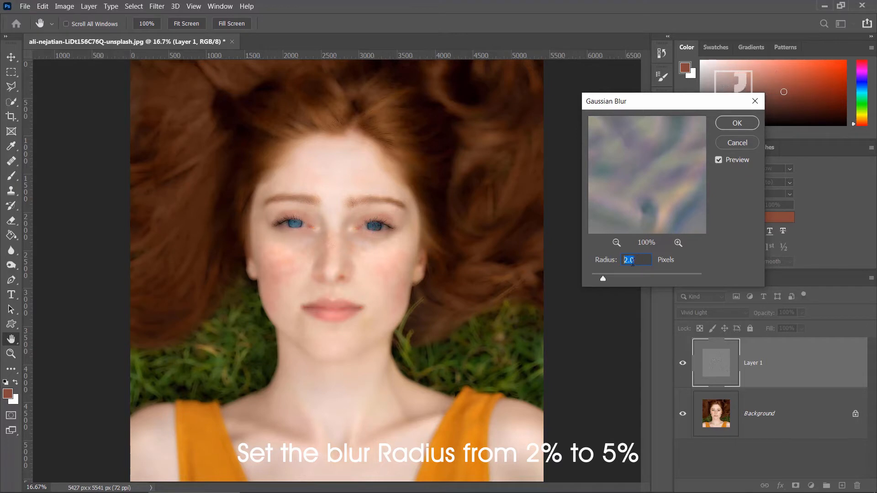
click(639, 261)
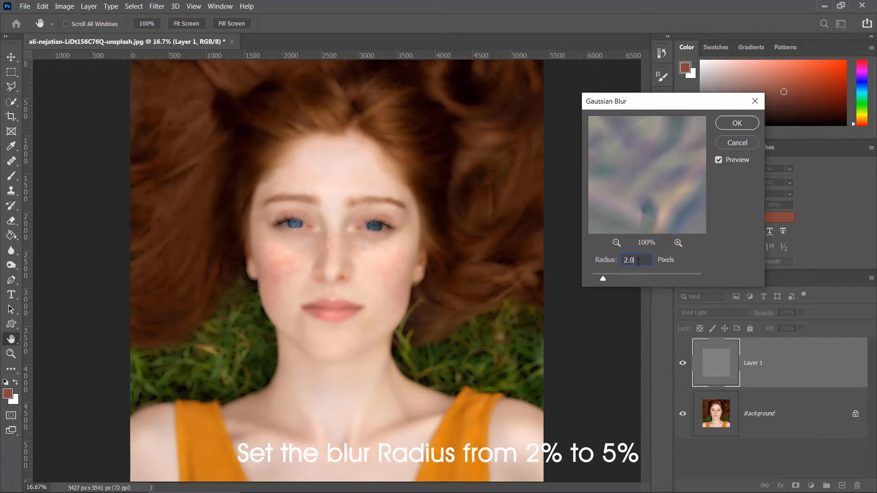
key(BackSpace)
text(5)
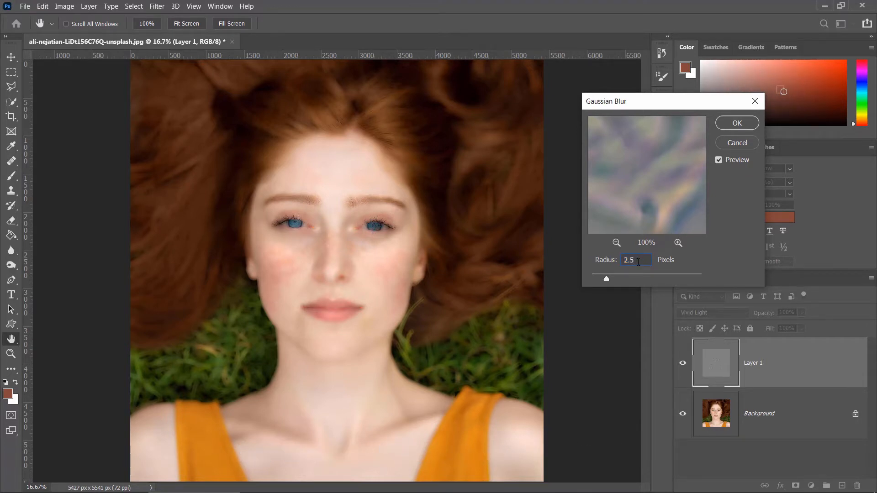
click(736, 125)
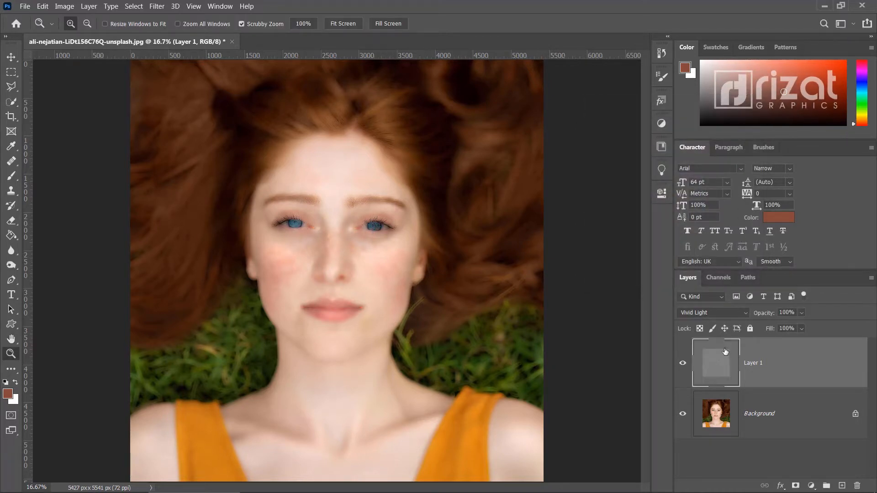
- Add a layer mask to Layer 1 and invert it to black
click(797, 487)
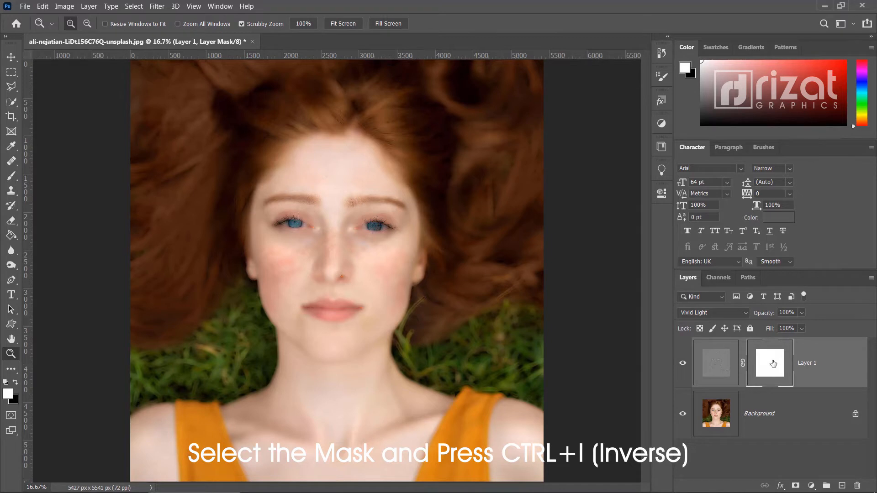
key(ctrl+i)
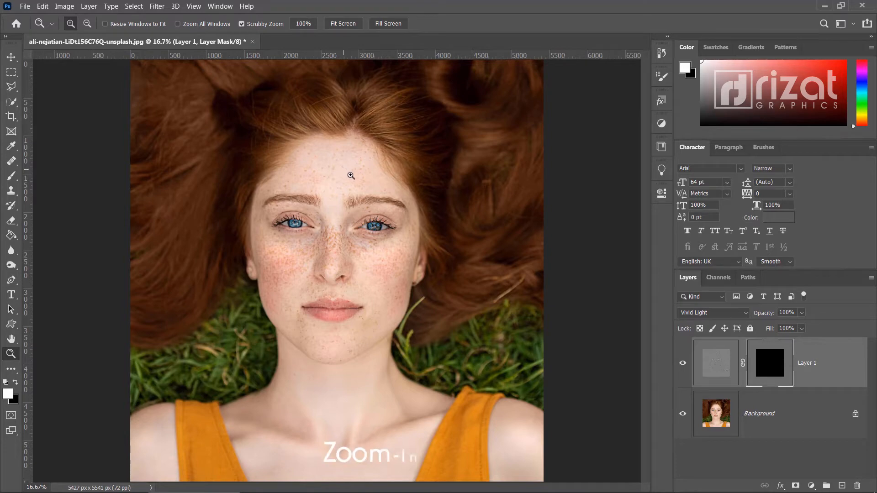
- Paint white on Layer 1's mask over the forehead skin with a soft 189-pixel brush, avoiding the eyebrows and hair
drag(344, 170, 384, 232)
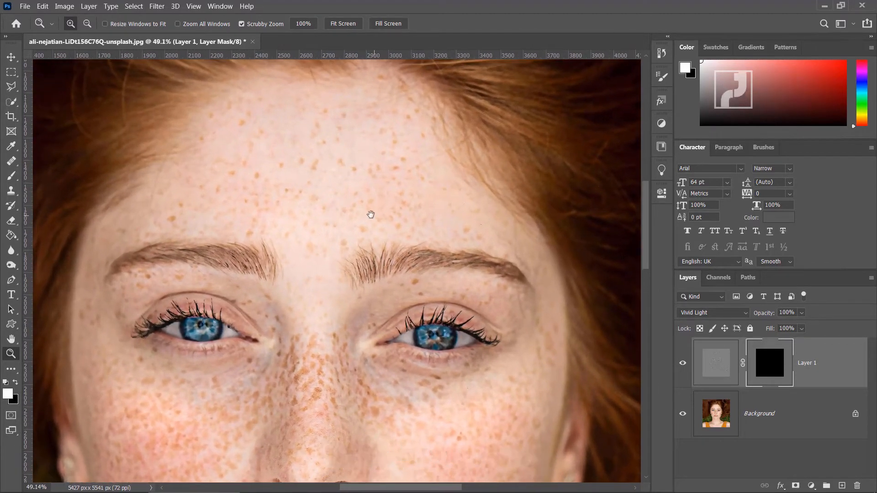
drag(362, 204, 376, 241)
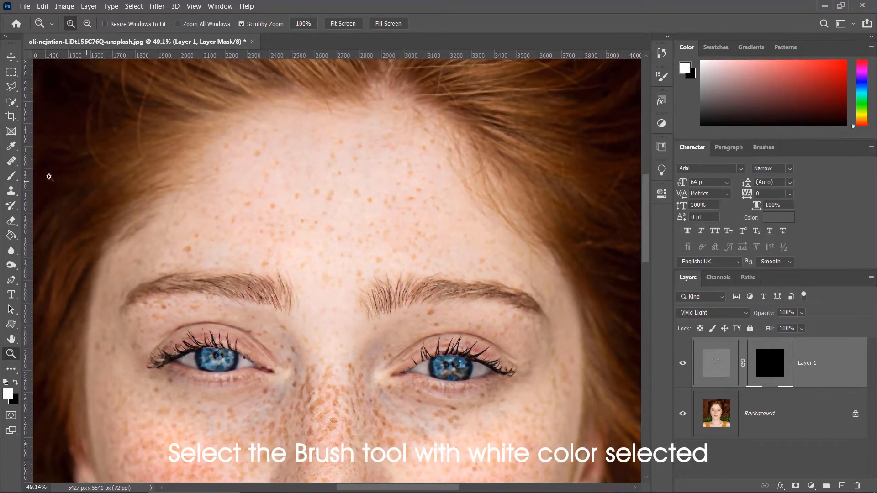
click(19, 179)
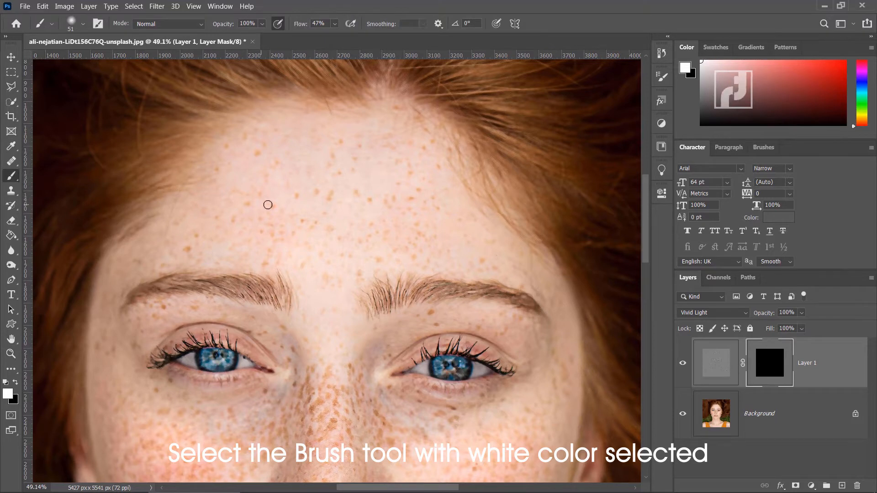
right_click(282, 205)
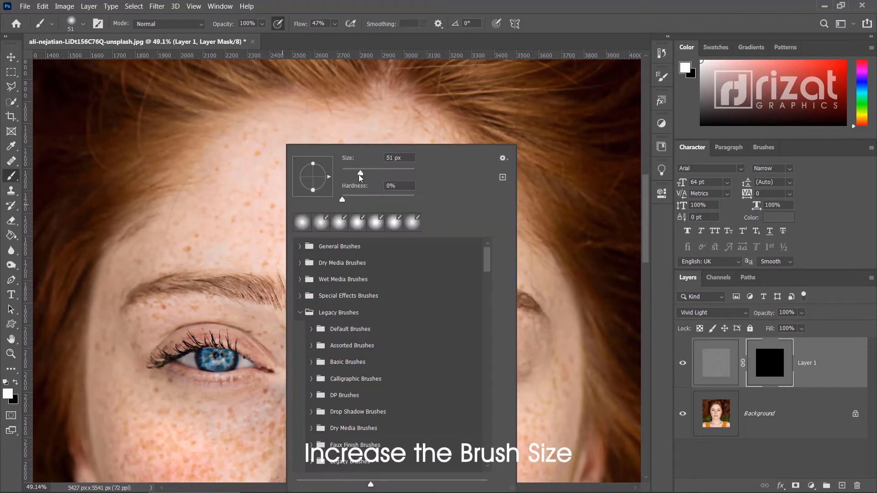
drag(372, 174, 374, 175)
alt+right_click(248, 169)
drag(252, 169, 264, 169)
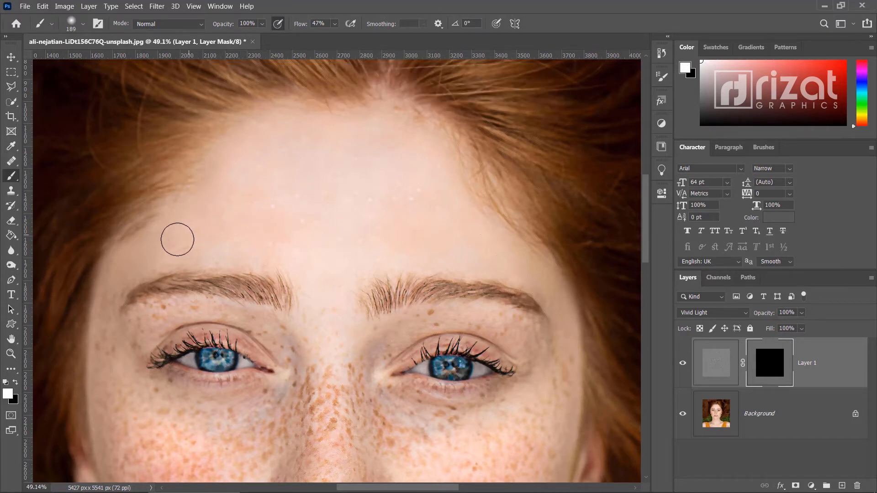
mouse_move(186, 249)
mouse_down()
mouse_move(294, 194)
mouse_move(304, 175)
mouse_move(373, 190)
mouse_move(231, 189)
mouse_move(232, 244)
mouse_move(260, 233)
mouse_up()
- Paint white on the mask over the eyelids, under-eye skin and upper left cheek with smaller brushes between 95 and 142 pixels
scroll(238, 232, up, 5)
click(15, 382)
alt+drag(278, 232, 255, 232)
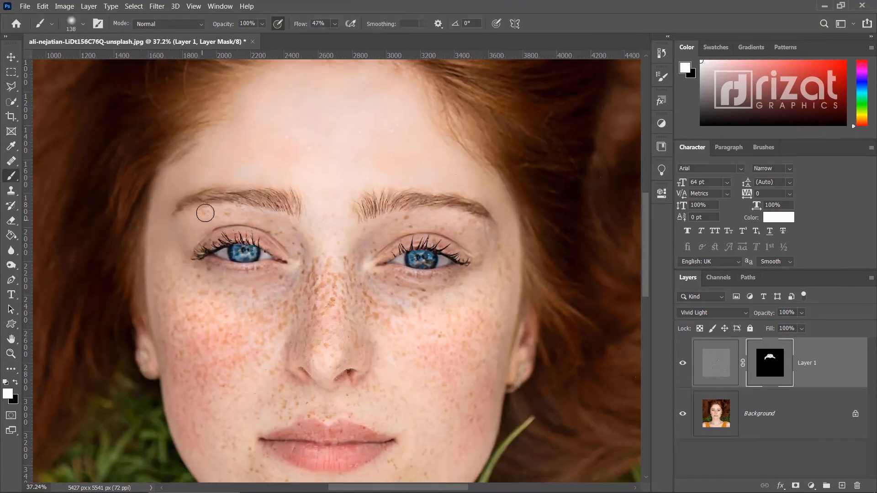
alt+drag(211, 244, 199, 243)
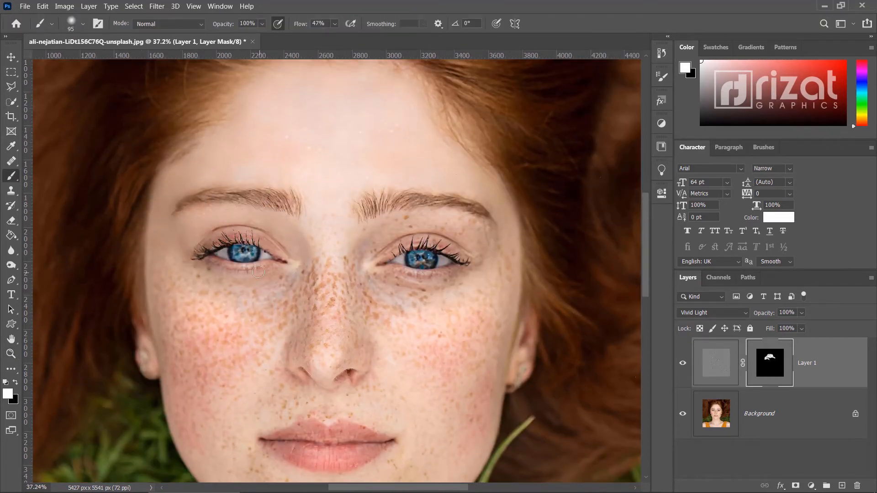
drag(165, 310, 202, 337)
alt+drag(365, 234, 348, 234)
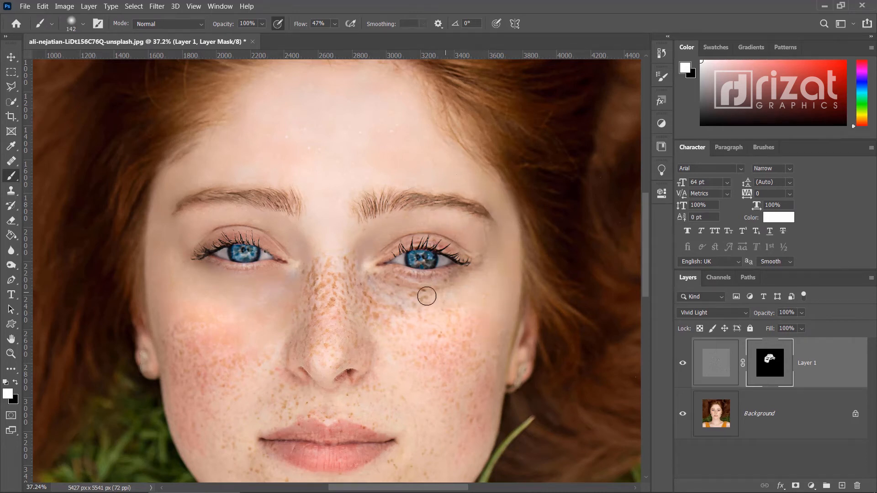
- Paint white on the mask over both cheeks, the chin and the skin beside the mouth, leaving the lips unpainted
drag(434, 317, 417, 241)
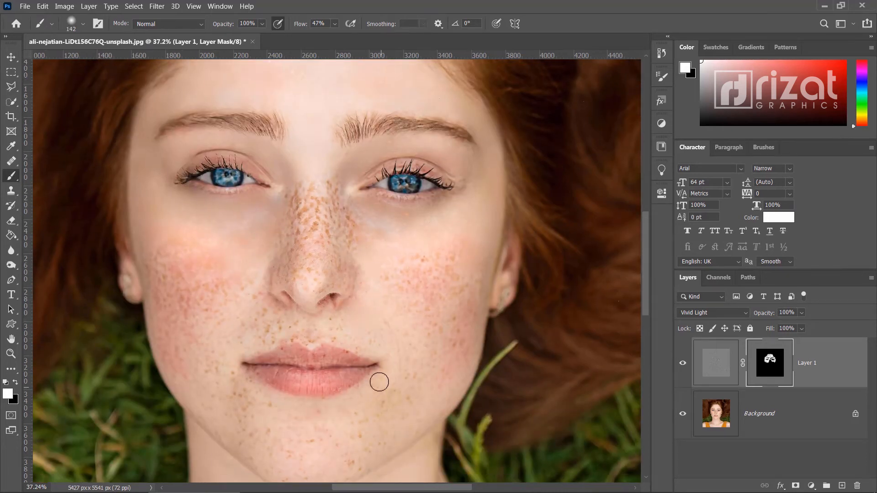
drag(437, 329, 482, 228)
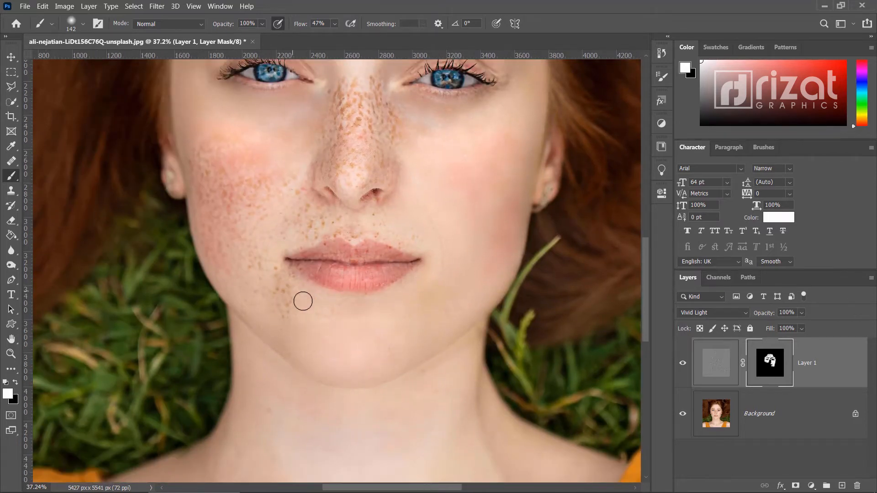
mouse_move(250, 247)
mouse_down()
mouse_move(219, 166)
mouse_move(224, 269)
mouse_up()
key(z)
drag(315, 321, 360, 321)
alt+right_click(235, 294)
mouse_move(236, 294)
mouse_down()
mouse_move(256, 336)
mouse_move(228, 337)
mouse_up()
- Reduce the brush to 68 pixels and paint white on the mask over the skin between the nose and upper lip
drag(208, 329, 198, 234)
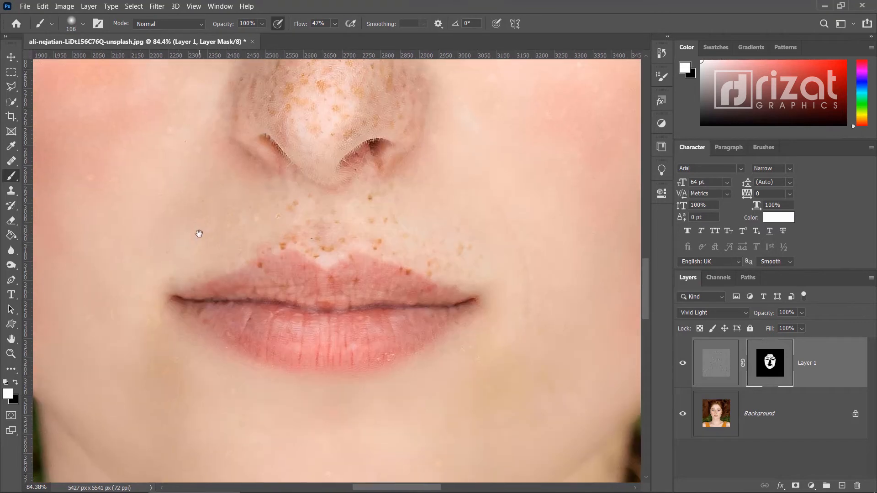
key([)
key([)
key([)
key([)
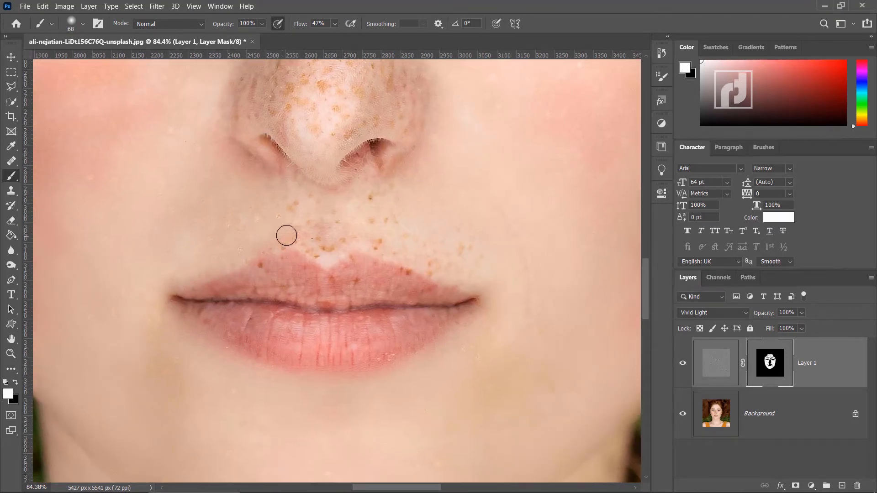
drag(369, 201, 429, 267)
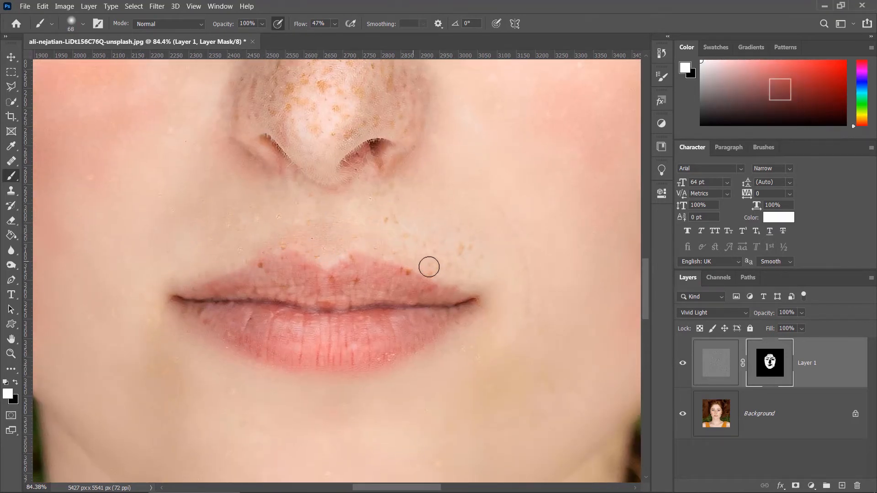
- Paint white on the mask over the tip of the nose and around the nostrils
drag(313, 183, 307, 337)
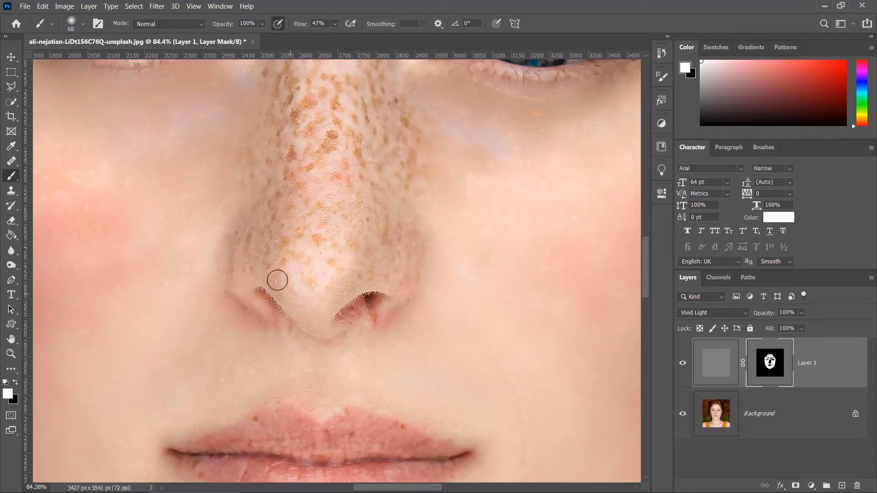
mouse_move(276, 281)
mouse_down()
mouse_move(331, 295)
mouse_move(404, 289)
mouse_up()
key([)
key([)
key([)
key([)
key([)
- Paint white on the mask along the nose bridge and its sides with a 100-pixel brush to smooth the freckles
scroll(365, 315, up, 3)
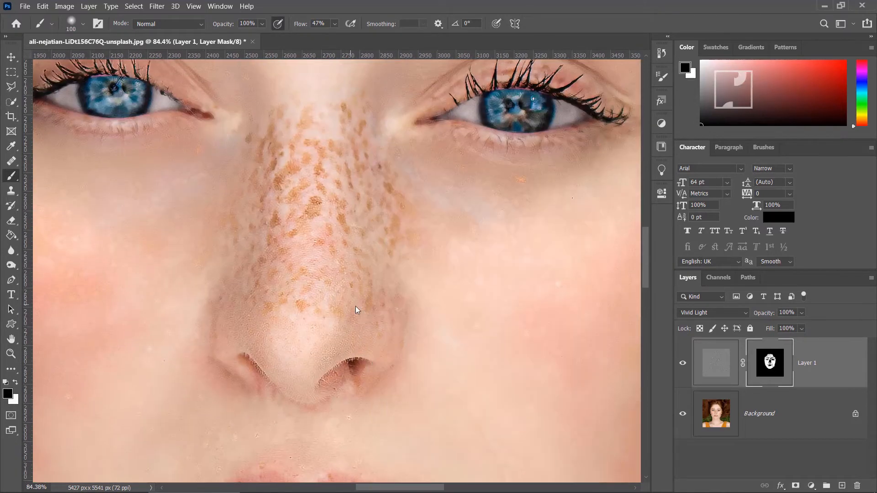
key(])
key(])
key(])
key(])
key(])
key(])
key(])
scroll(387, 280, up, 2)
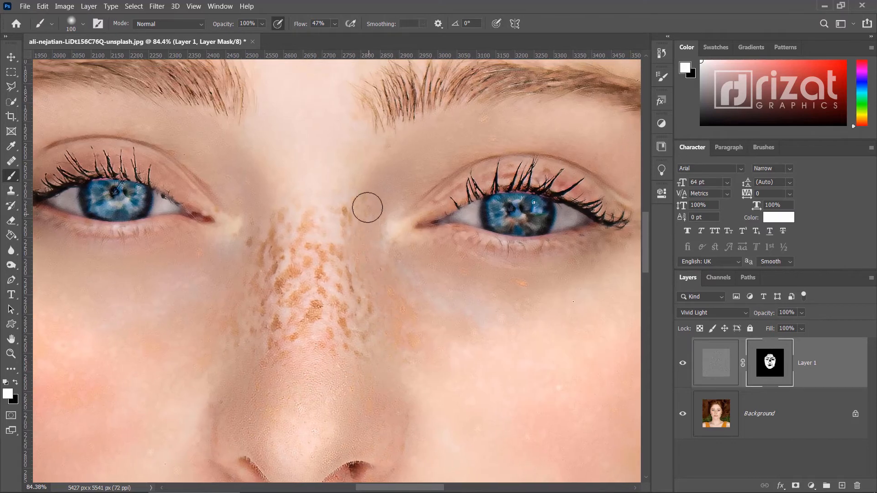
mouse_move(366, 204)
mouse_down()
mouse_move(342, 303)
mouse_move(330, 227)
mouse_move(256, 295)
mouse_up()
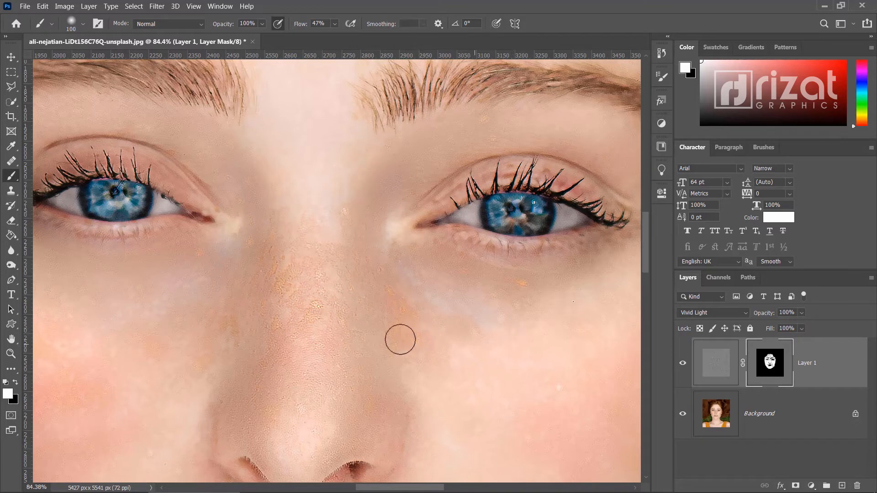
- Compare the face before and after smoothing by hiding Layer 1 and showing it again
key(z)
alt+click(319, 333)
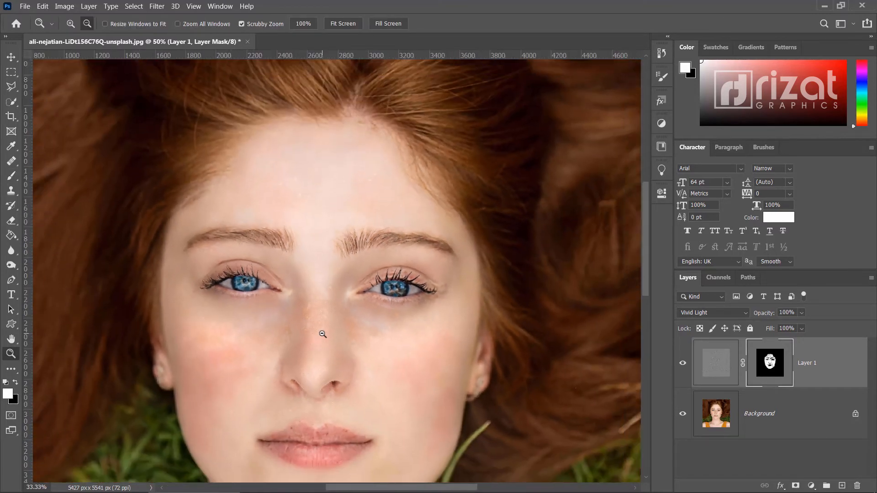
alt+click(322, 334)
alt+click(324, 339)
click(327, 354)
drag(360, 251, 392, 136)
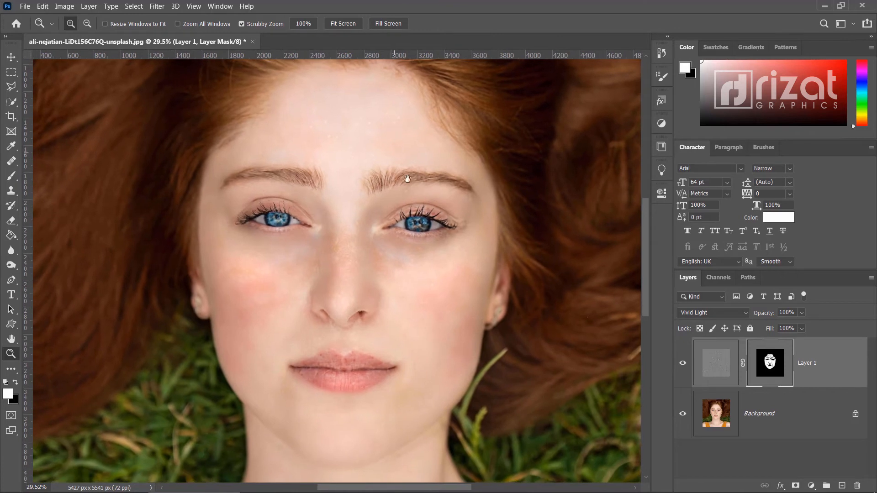
click(682, 365)
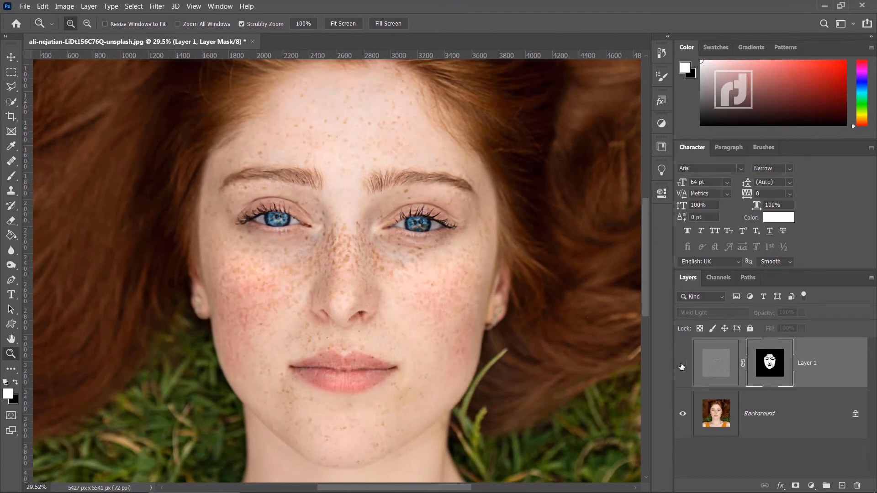
click(682, 365)
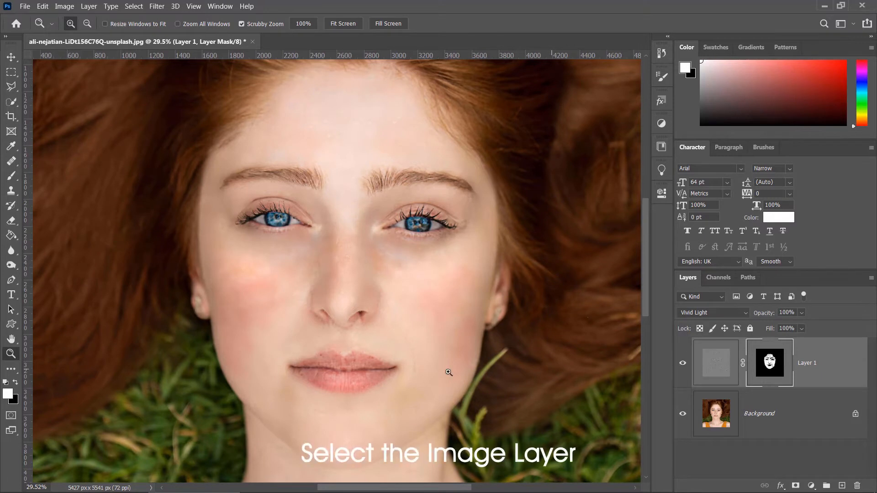
- Create a new layer above Layer 1 and remove the dark spots on the lips with a 40-pixel Clone Stamp
click(337, 378)
click(336, 378)
click(336, 377)
click(336, 377)
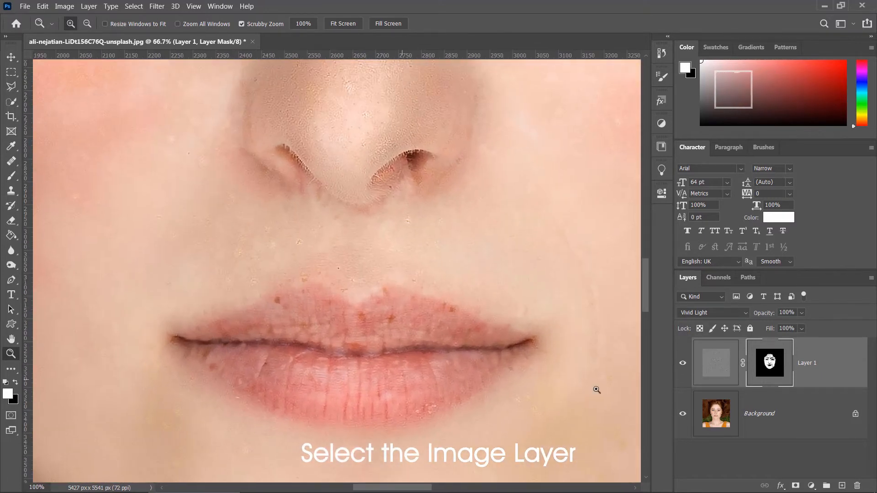
click(842, 485)
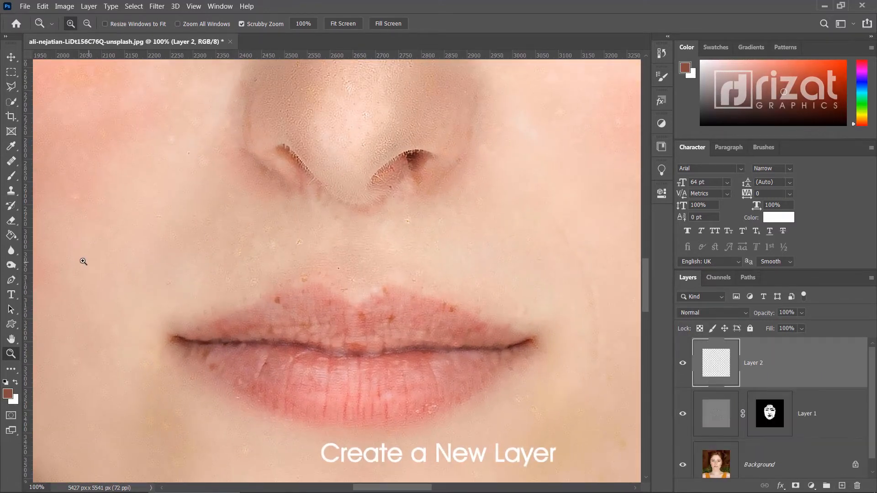
key(s)
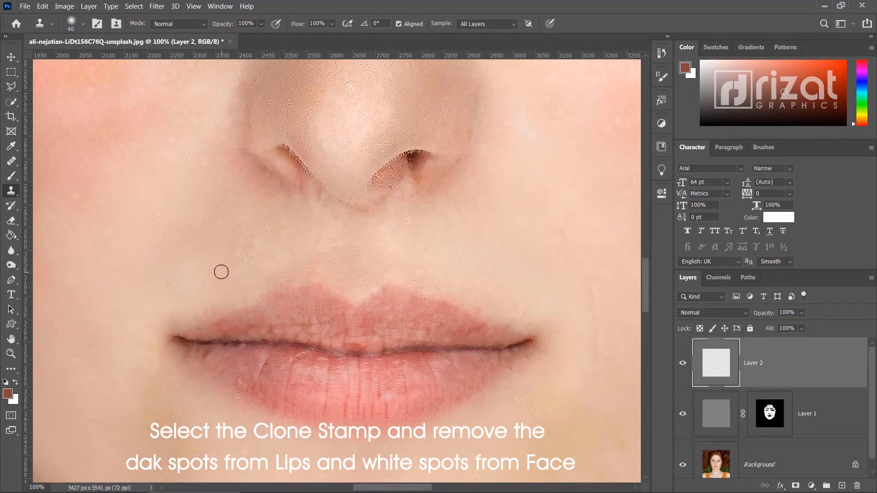
- Remove the leftover spots under the eye and beside the nose bridge on Layer 2 with a 62-pixel Clone Stamp
drag(161, 215, 315, 294)
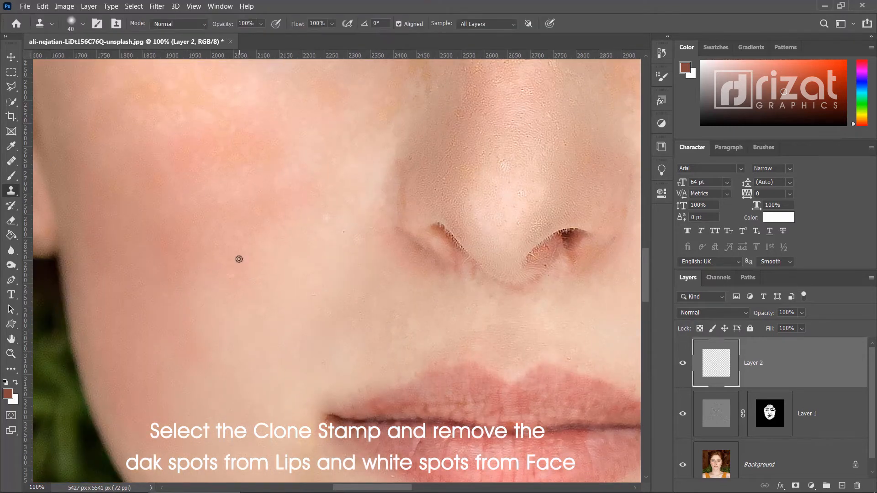
drag(237, 134, 239, 225)
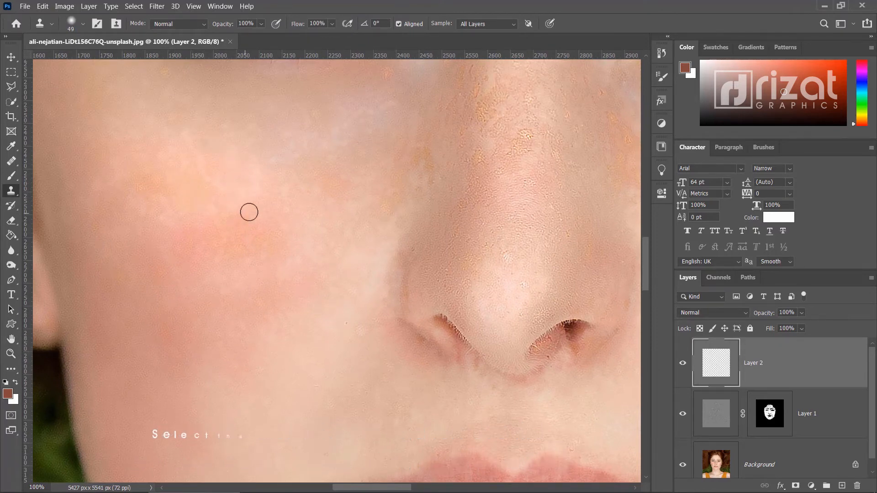
drag(515, 146, 281, 265)
alt+right_click(291, 251)
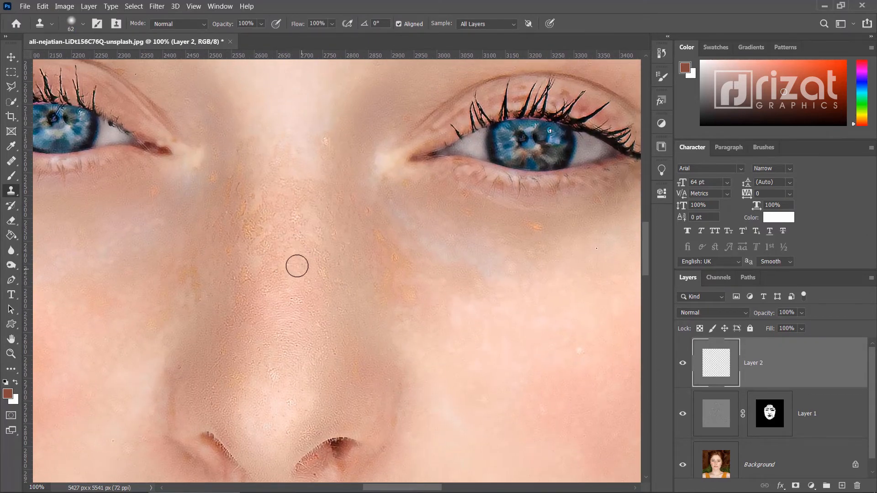
drag(275, 187, 293, 225)
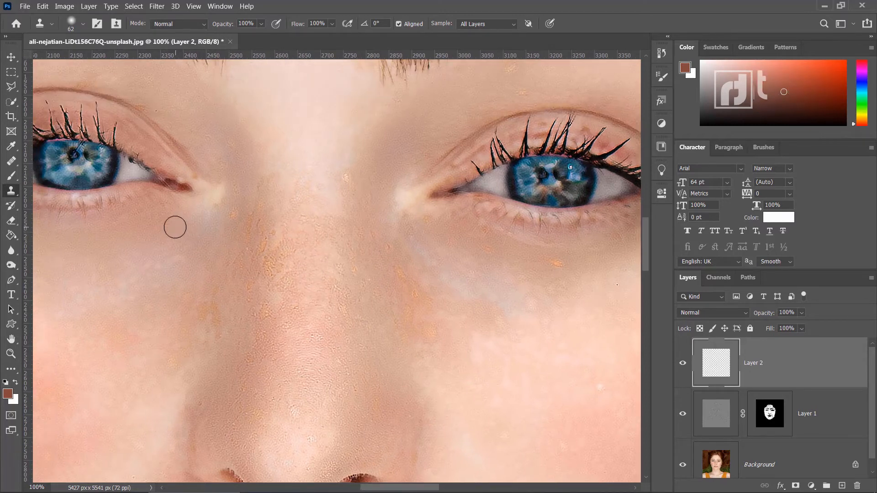
alt+click(353, 154)
click(557, 264)
click(489, 253)
click(390, 245)
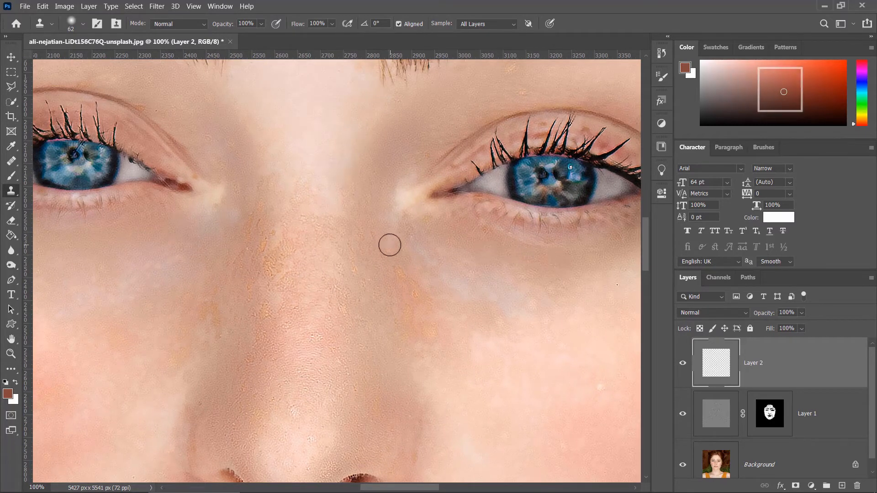
- Clone clean skin over the white spots on the forehead with the 62-pixel Clone Stamp
drag(590, 368, 391, 265)
drag(145, 215, 288, 328)
mouse_move(276, 264)
mouse_down()
mouse_move(341, 415)
mouse_move(498, 489)
mouse_up()
drag(335, 159, 289, 233)
alt+click(419, 181)
click(413, 206)
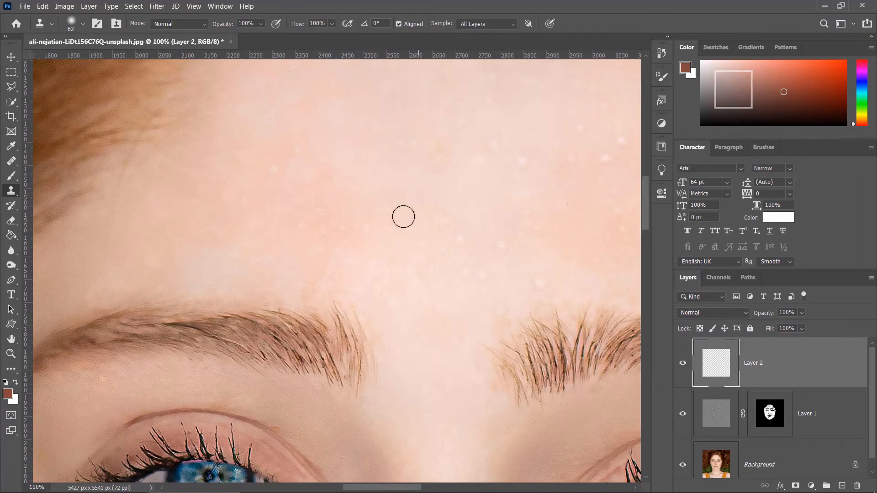
alt+click(294, 157)
drag(496, 144, 355, 158)
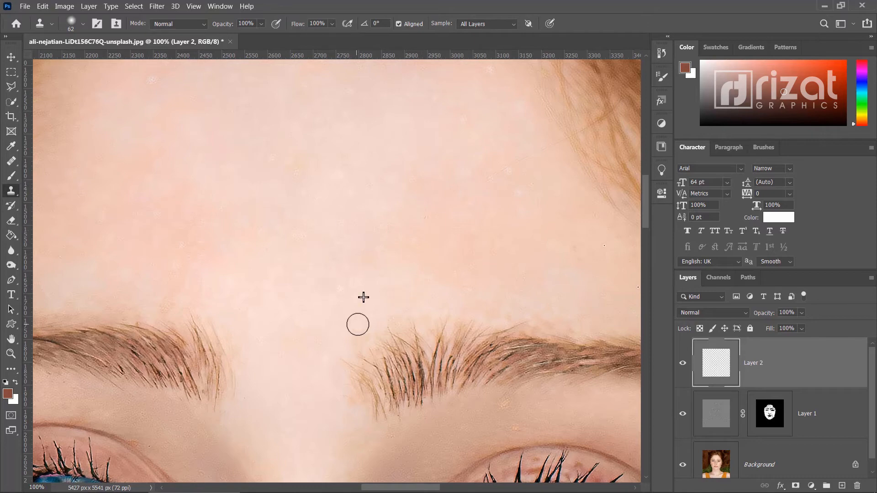
drag(310, 113, 339, 230)
- Create a new layer above Layer 2 and sample the light skin colour at the top of the nose bridge for the Brush
key(z)
key(ctrl+minus)
key(ctrl+minus)
key(ctrl+minus)
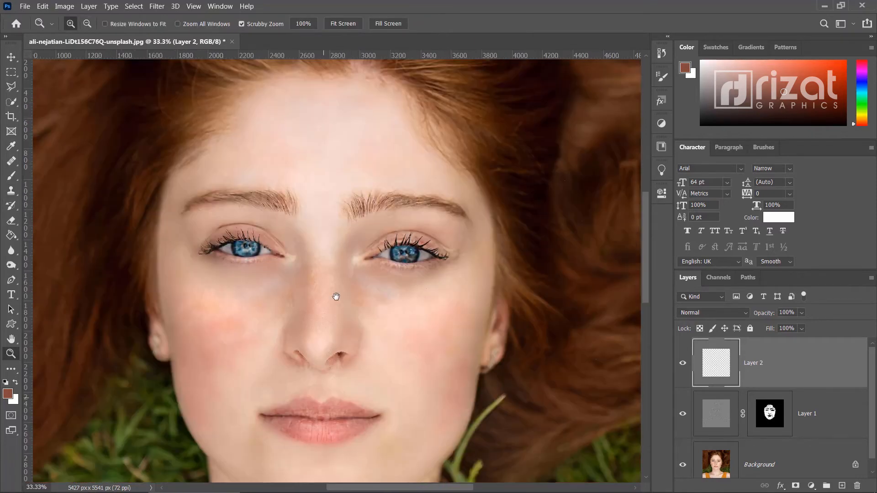
drag(336, 295, 355, 268)
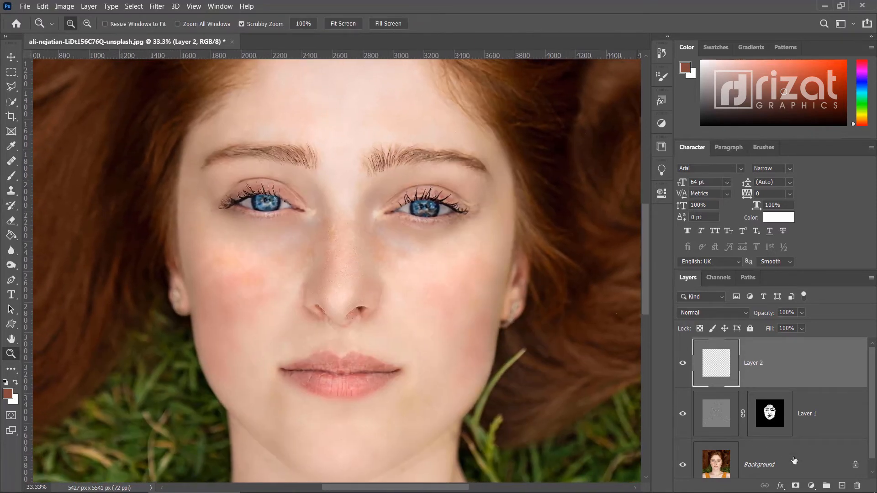
click(843, 486)
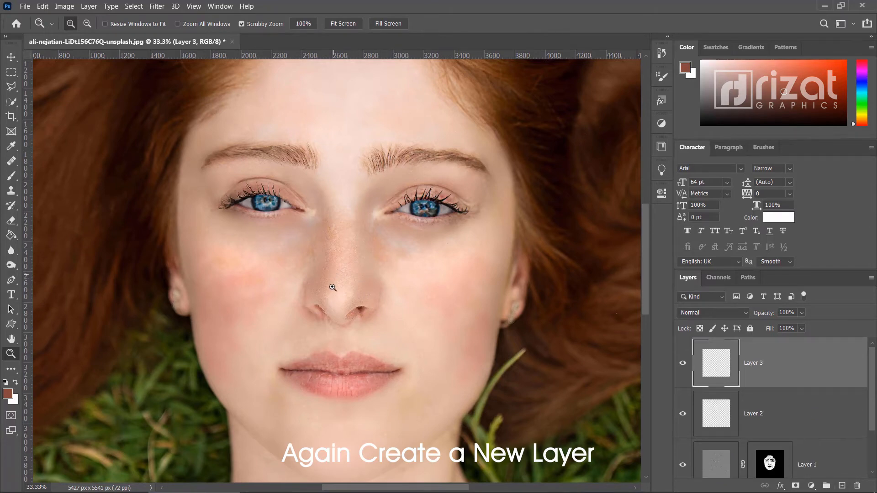
click(327, 320)
click(337, 323)
drag(314, 293, 307, 323)
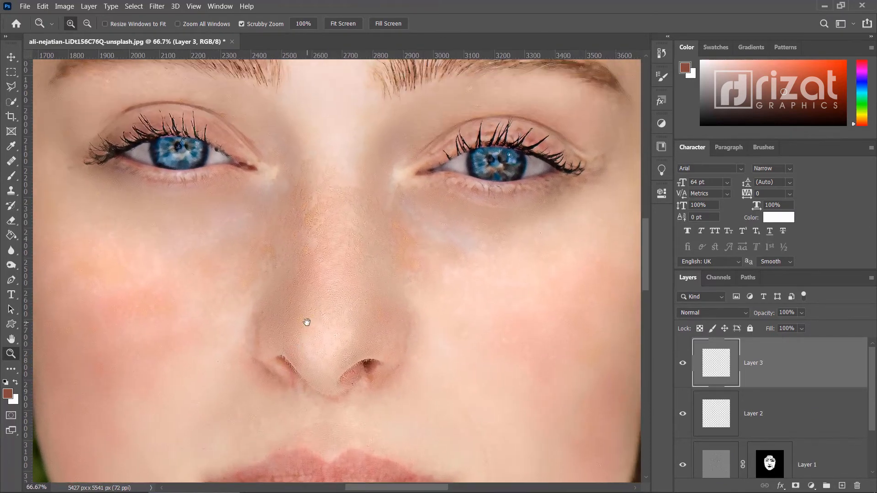
key(ctrl+minus)
click(12, 176)
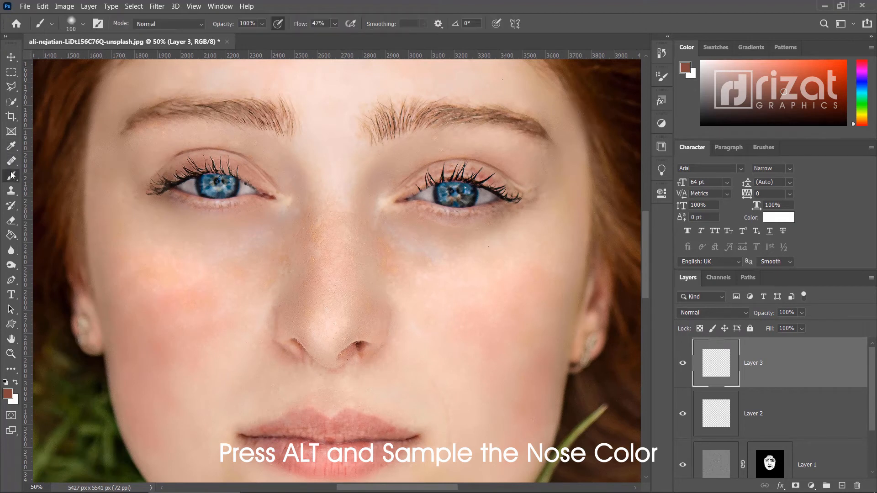
alt+click(336, 196)
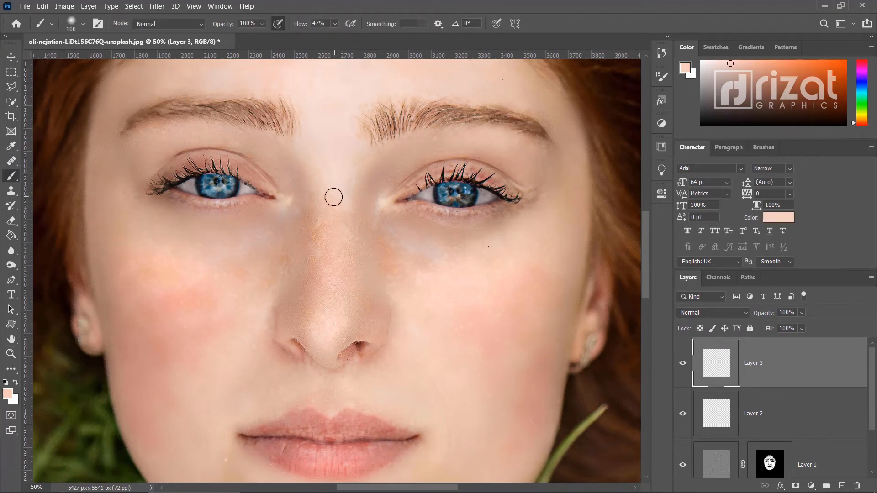
- Paint the sampled skin colour along the nose bridge with a 126-pixel soft brush at 24% flow
alt+drag(334, 199, 336, 181)
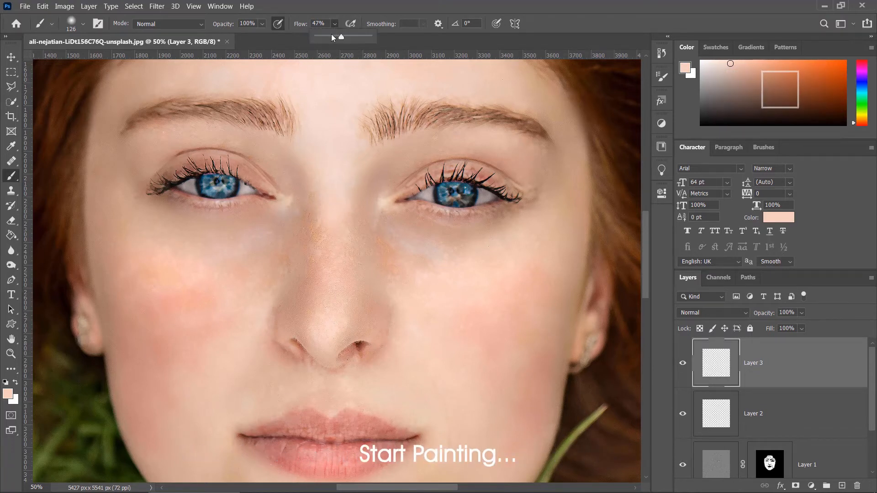
click(329, 37)
mouse_move(339, 202)
mouse_down()
mouse_move(331, 255)
mouse_move(325, 215)
mouse_move(335, 264)
mouse_move(345, 230)
mouse_move(342, 244)
mouse_move(339, 193)
mouse_move(327, 287)
mouse_move(327, 259)
mouse_move(336, 287)
mouse_move(337, 201)
mouse_up()
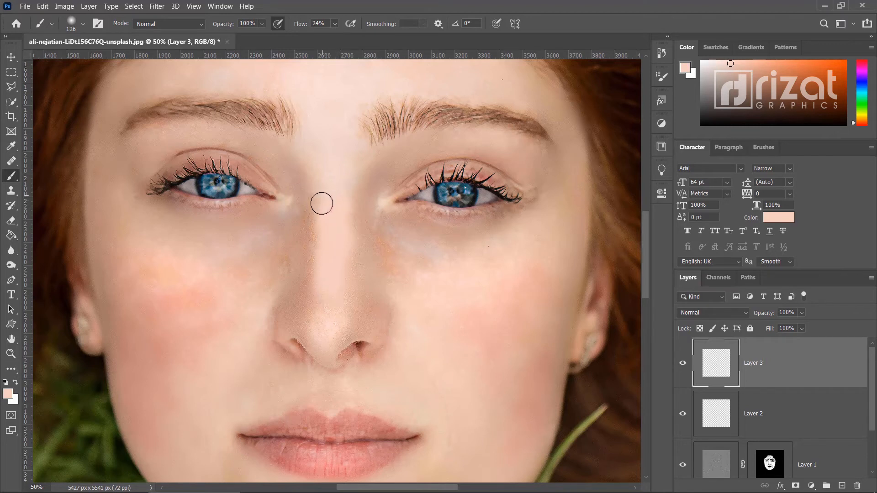
mouse_move(321, 203)
mouse_down()
mouse_move(314, 276)
mouse_move(330, 279)
mouse_up()
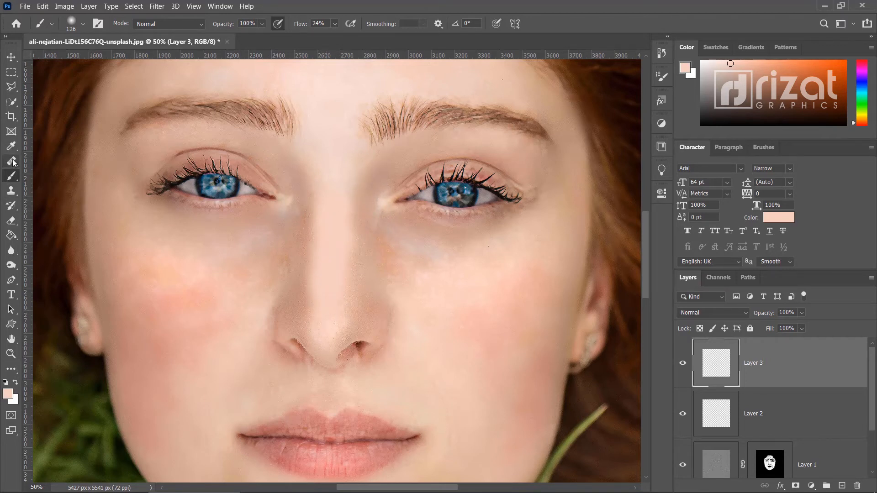
- Erase the excess paint along both sides of the nose bridge on Layer 3 with a soft 147-pixel Eraser
click(11, 222)
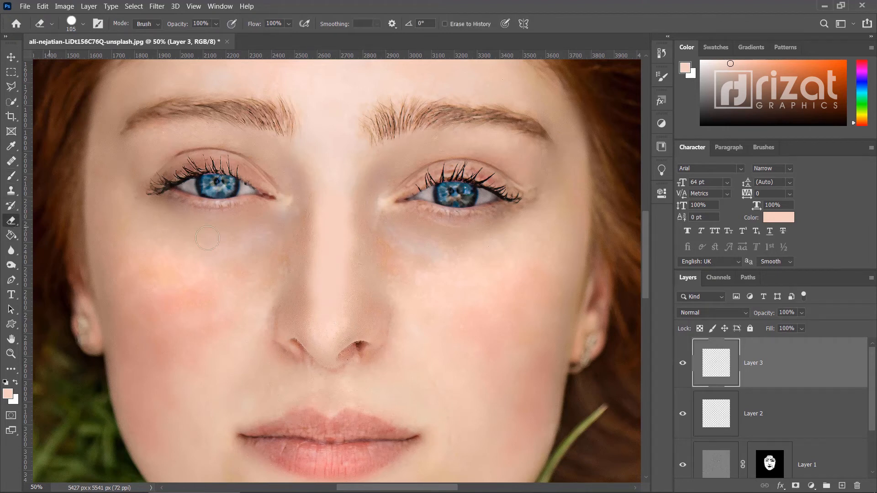
drag(270, 241, 269, 194)
drag(263, 251, 274, 123)
mouse_move(294, 227)
mouse_down()
mouse_move(288, 304)
mouse_move(292, 248)
mouse_up()
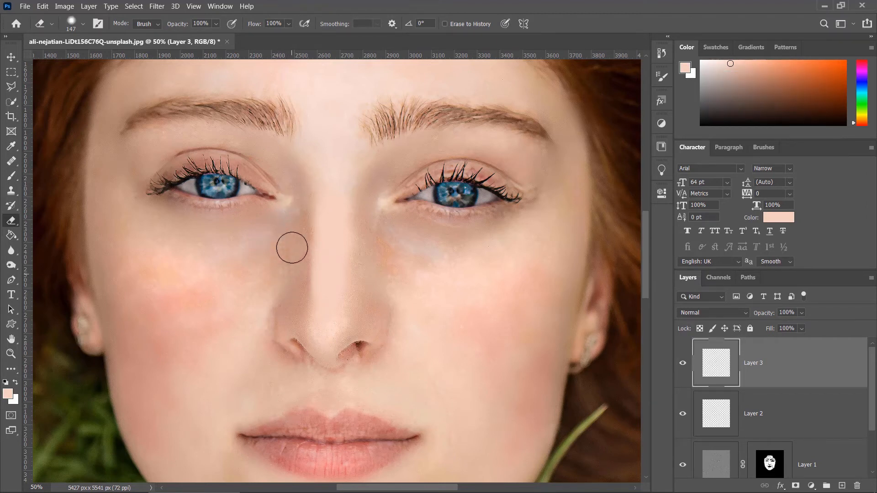
mouse_move(363, 205)
mouse_down()
mouse_move(359, 226)
mouse_move(394, 227)
mouse_move(381, 215)
mouse_move(368, 251)
mouse_move(365, 201)
mouse_move(365, 323)
mouse_up()
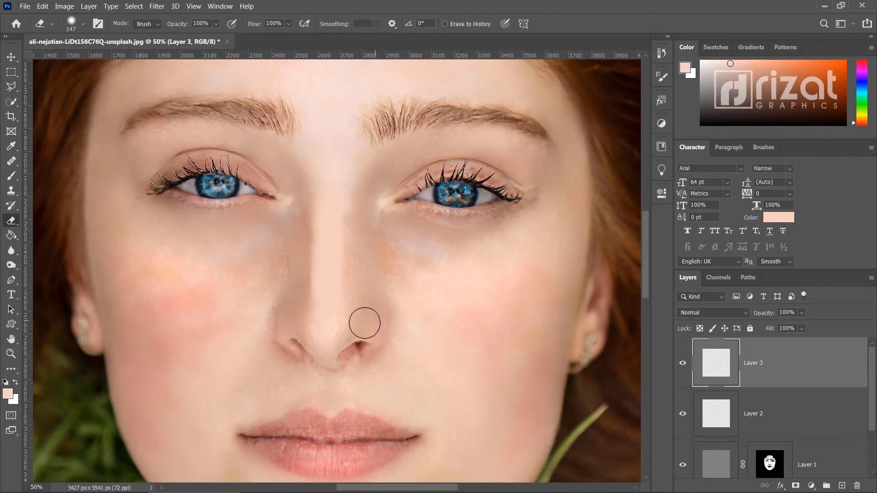
mouse_move(290, 296)
mouse_down()
mouse_move(293, 229)
mouse_move(290, 304)
mouse_move(295, 250)
mouse_move(380, 201)
mouse_move(356, 236)
mouse_move(352, 304)
mouse_move(368, 293)
mouse_move(359, 304)
mouse_move(364, 236)
mouse_move(352, 305)
mouse_move(374, 255)
mouse_move(355, 323)
mouse_move(374, 257)
mouse_up()
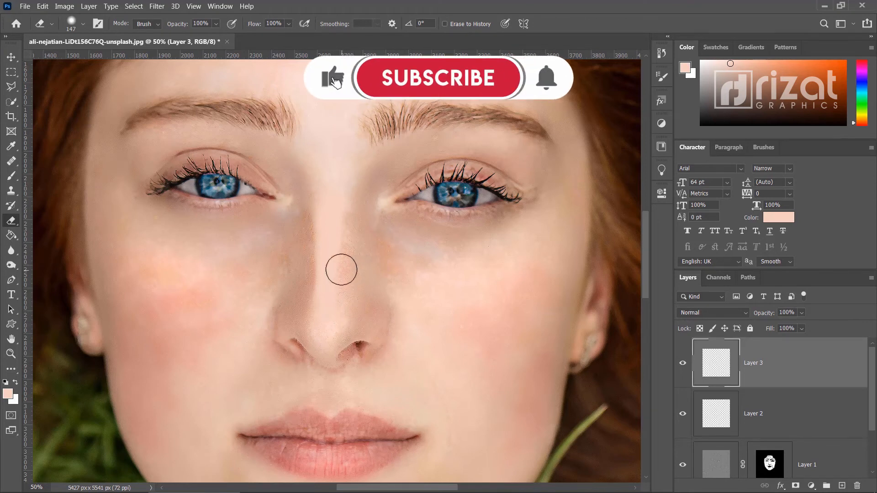
- Group Layer 3, Layer 2 and Layer 1 together above the Background
key(b)
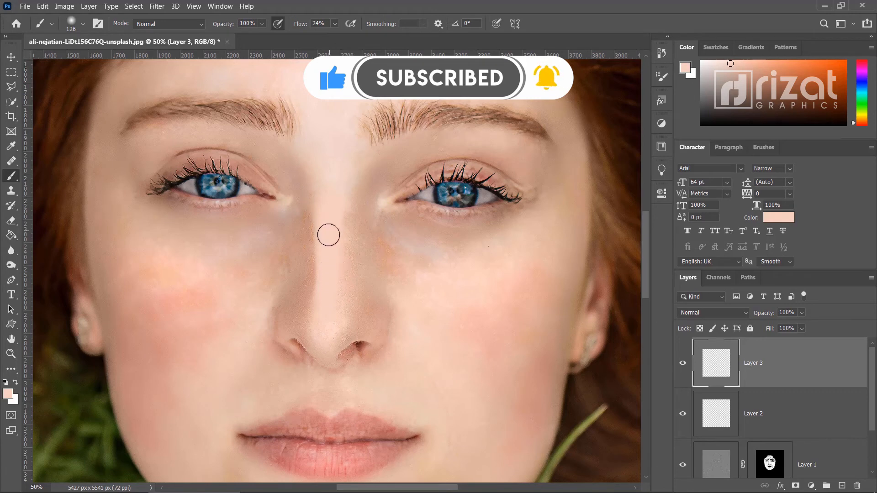
key(z)
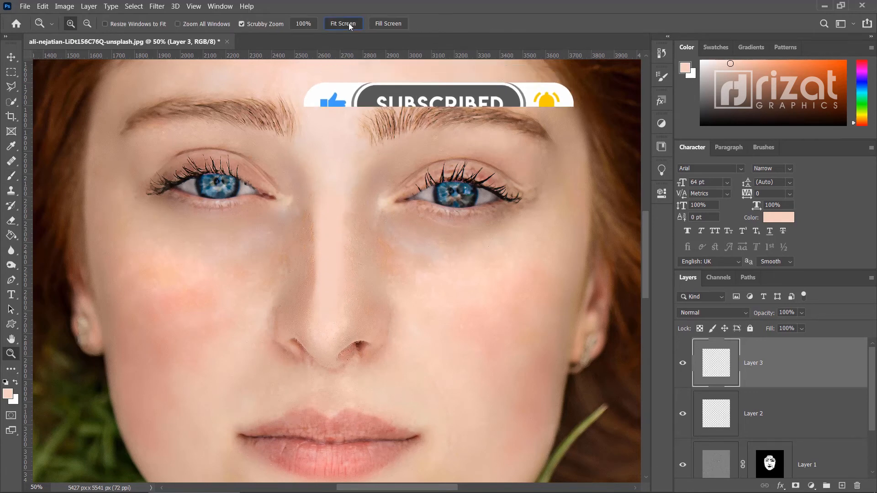
key(ctrl+0)
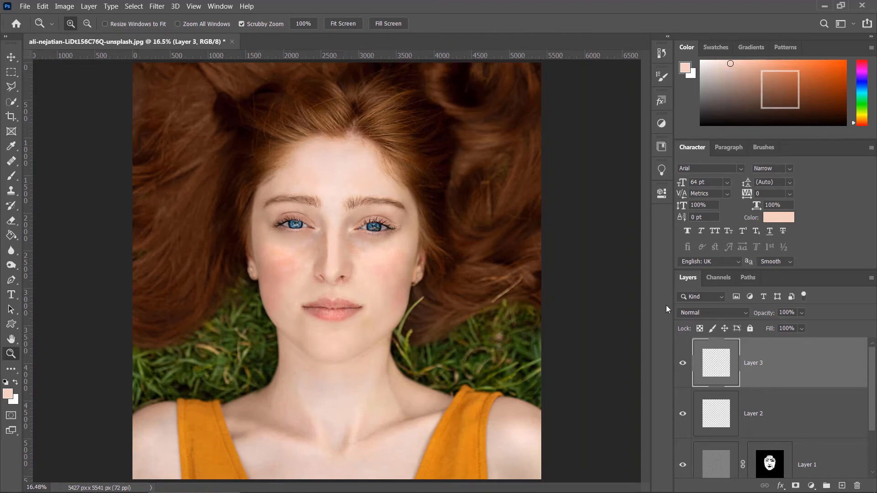
click(355, 327)
drag(358, 263, 363, 302)
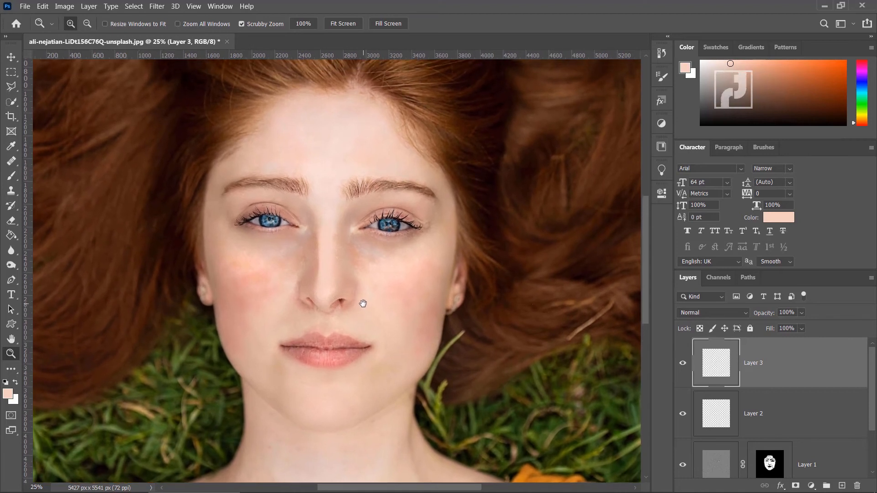
shift+click(711, 417)
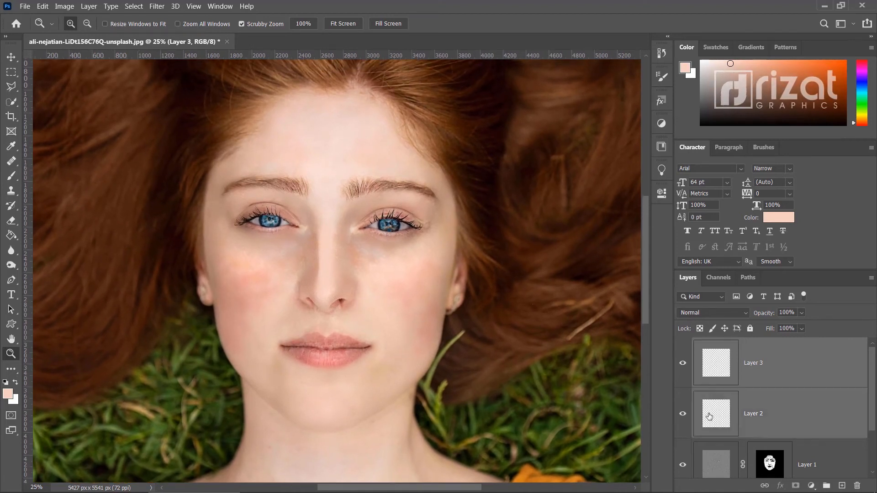
shift+click(731, 457)
key(ctrl+g)
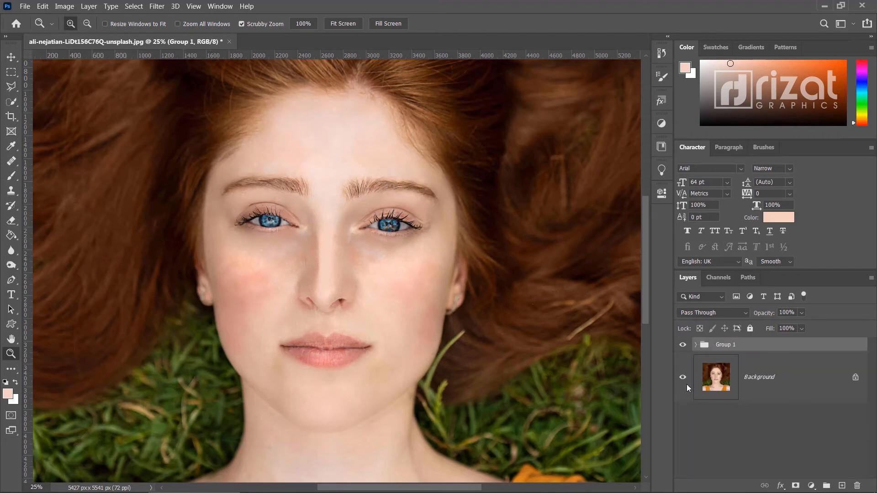
- Compare the portrait before and after retouching by repeatedly hiding and showing Group 1
click(683, 345)
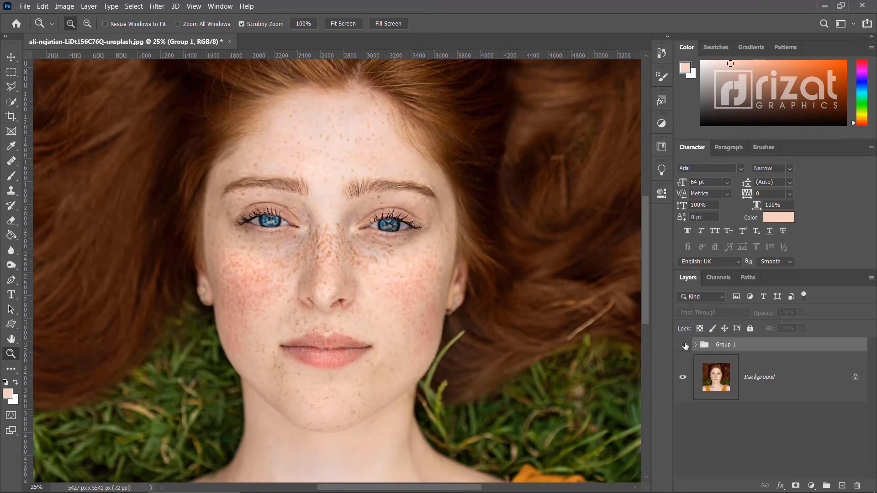
click(683, 345)
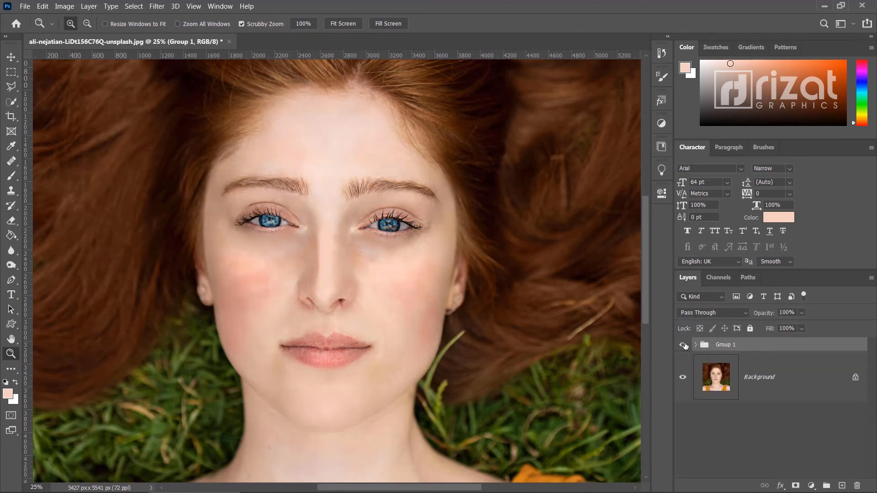
click(684, 345)
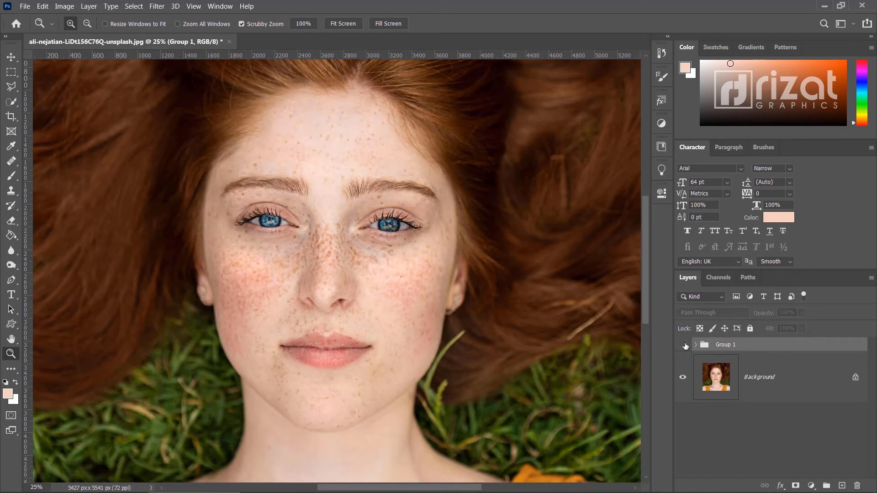
click(684, 345)
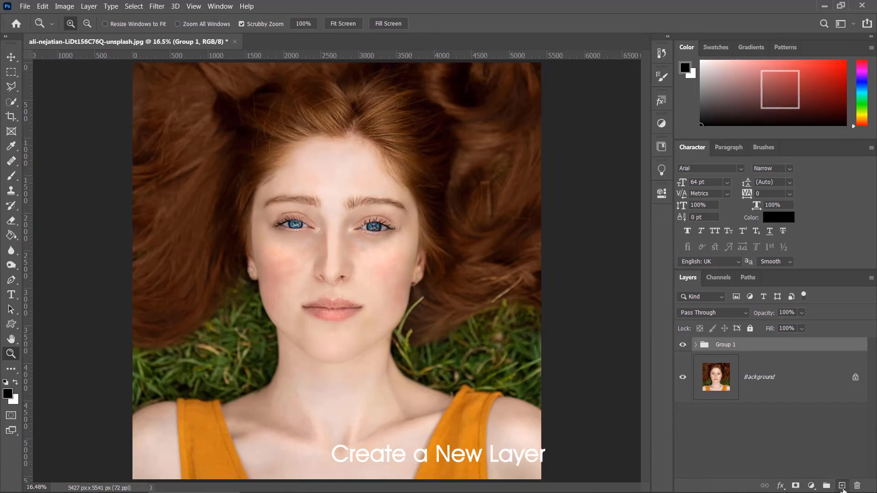
- Create a new layer above Group 1 and sample a dark red from the lips for the Brush
click(842, 485)
drag(327, 315, 397, 346)
click(11, 176)
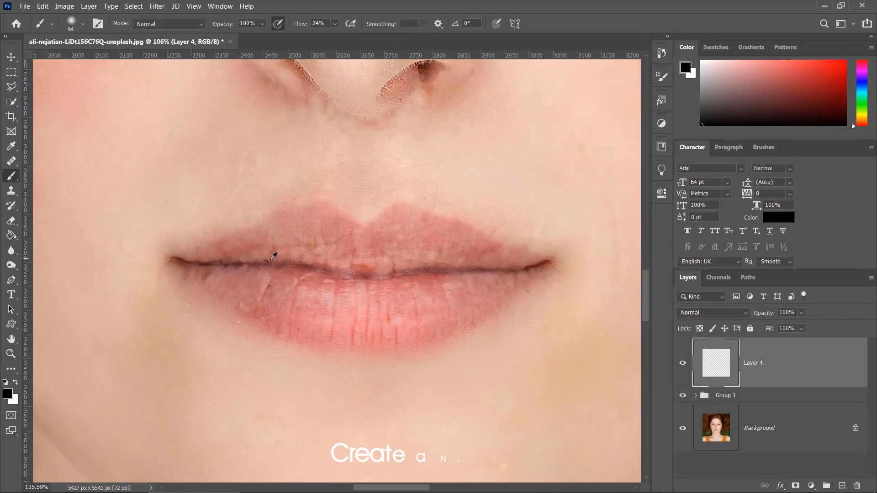
alt+click(268, 267)
alt+click(215, 274)
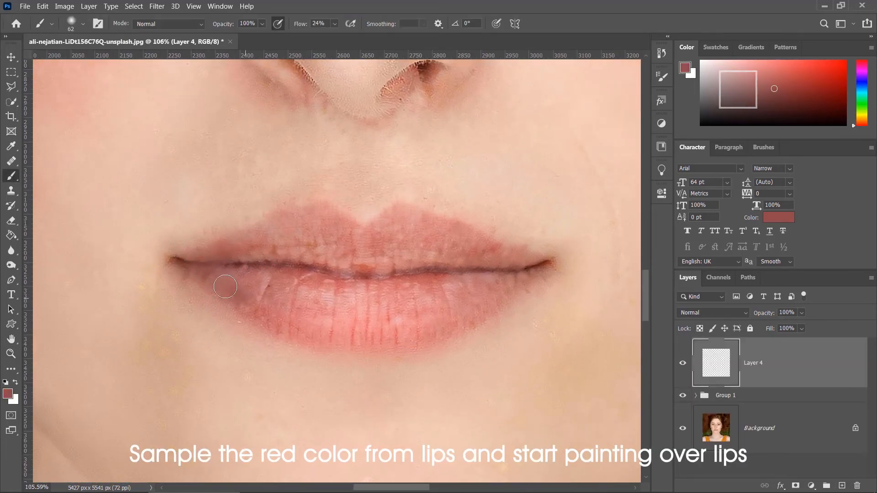
- Paint both lips with the sampled red at 24% flow, reducing the soft brush from 71 to 46 pixels for the corners
mouse_move(230, 270)
mouse_down()
mouse_move(242, 249)
mouse_move(299, 215)
mouse_move(399, 218)
mouse_move(279, 237)
mouse_move(242, 283)
mouse_move(284, 327)
mouse_move(361, 336)
mouse_move(333, 331)
mouse_move(411, 327)
mouse_up()
alt+right_click(345, 298)
mouse_move(303, 297)
mouse_down()
mouse_move(369, 287)
mouse_move(310, 269)
mouse_move(411, 260)
mouse_move(409, 238)
mouse_move(295, 251)
mouse_move(305, 246)
mouse_move(296, 293)
mouse_move(361, 312)
mouse_move(426, 313)
mouse_move(533, 268)
mouse_move(412, 323)
mouse_move(453, 315)
mouse_move(348, 319)
mouse_move(355, 308)
mouse_move(329, 314)
mouse_move(200, 269)
mouse_move(329, 259)
mouse_move(324, 231)
mouse_move(390, 230)
mouse_move(434, 233)
mouse_move(503, 264)
mouse_move(529, 264)
mouse_move(436, 230)
mouse_move(433, 260)
mouse_move(395, 243)
mouse_move(399, 275)
mouse_move(460, 268)
mouse_move(432, 273)
mouse_move(413, 297)
mouse_move(362, 322)
mouse_move(424, 291)
mouse_up()
alt+right_click(339, 272)
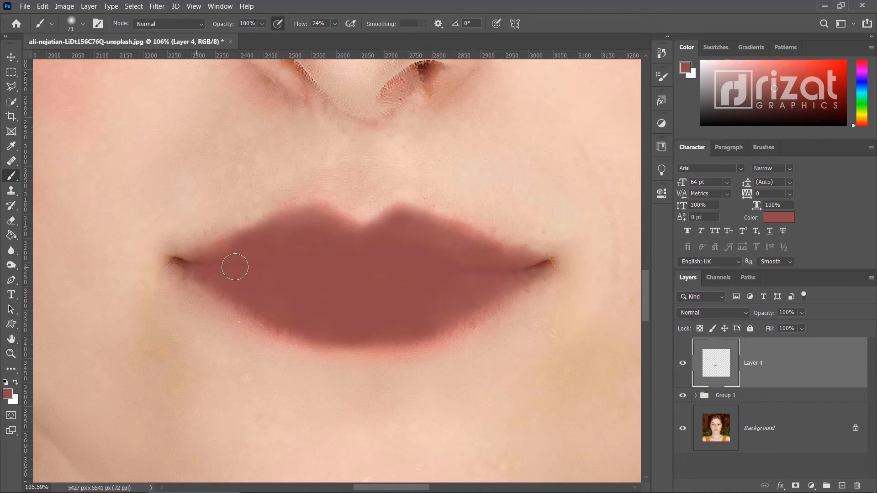
mouse_move(292, 264)
alt+mouse_down()
mouse_move(280, 264)
mouse_move(292, 264)
alt+mouse_up()
click(200, 268)
alt+drag(199, 267, 194, 267)
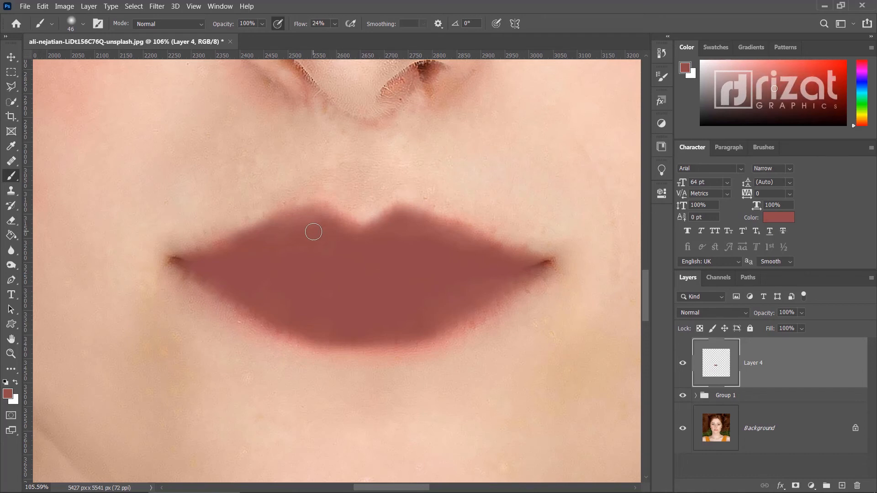
- Set Layer 4's blend mode to Multiply and reduce its fill to about 48%
click(708, 312)
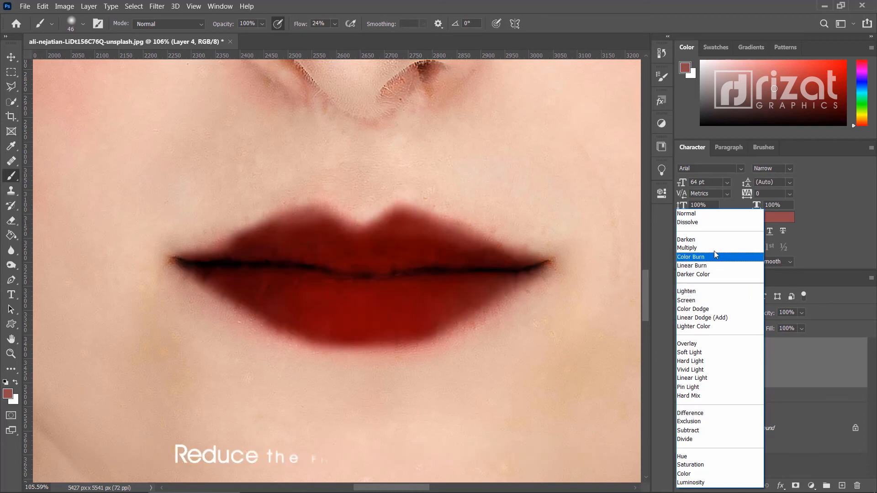
click(706, 248)
click(802, 329)
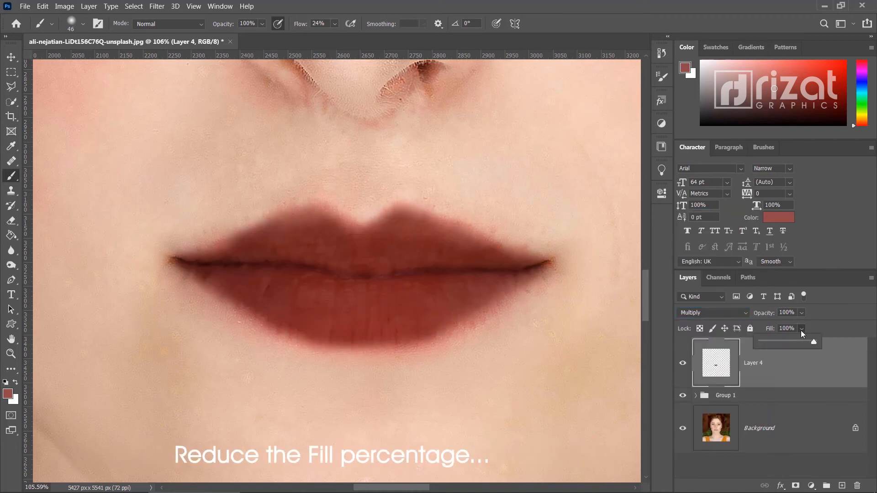
drag(781, 343, 781, 344)
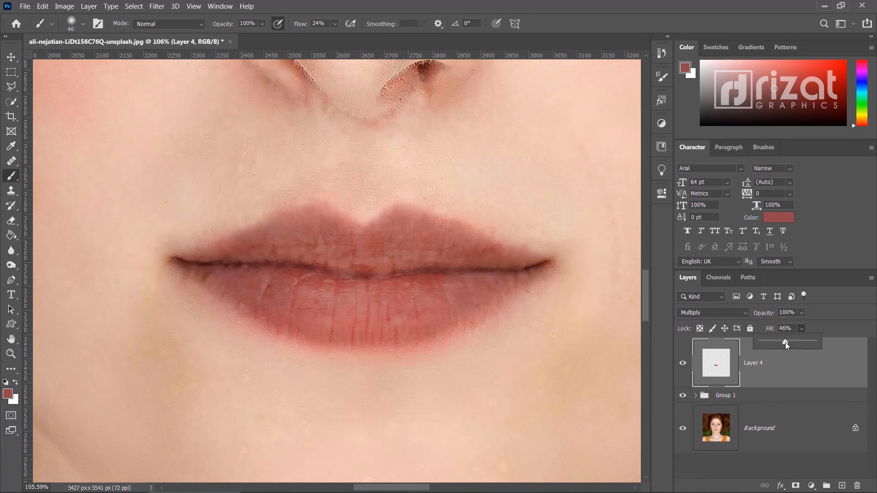
drag(786, 341, 787, 341)
- Lower the fill of the lip colour layer to 25%, judging it against the whole portrait
key(z)
click(352, 25)
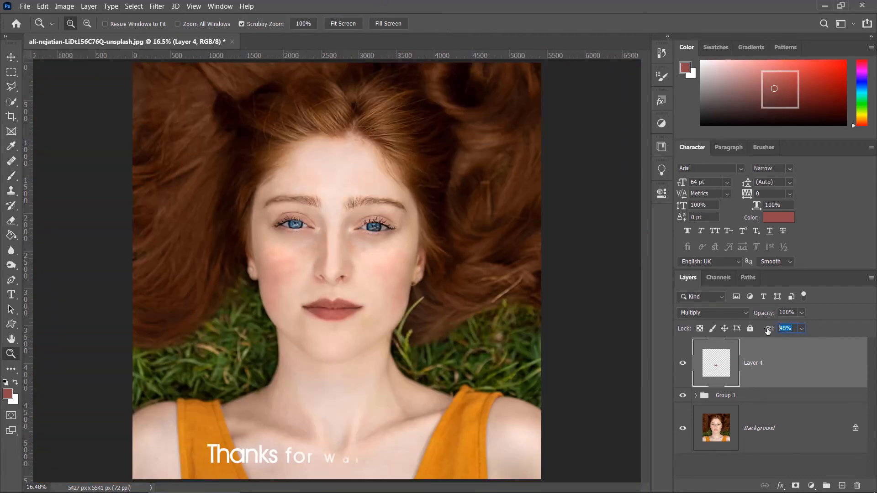
click(795, 329)
text(25)
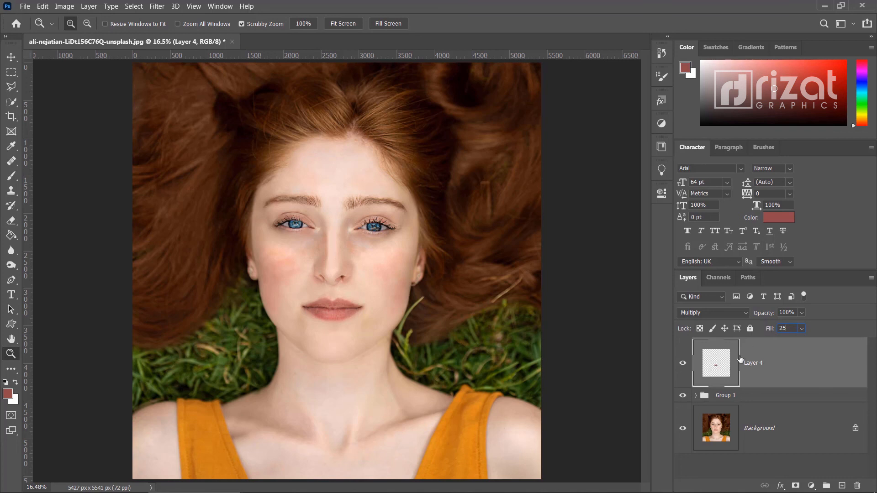
- Move Layer 4 into Group 1 above Layer 3 and collapse the group
click(697, 396)
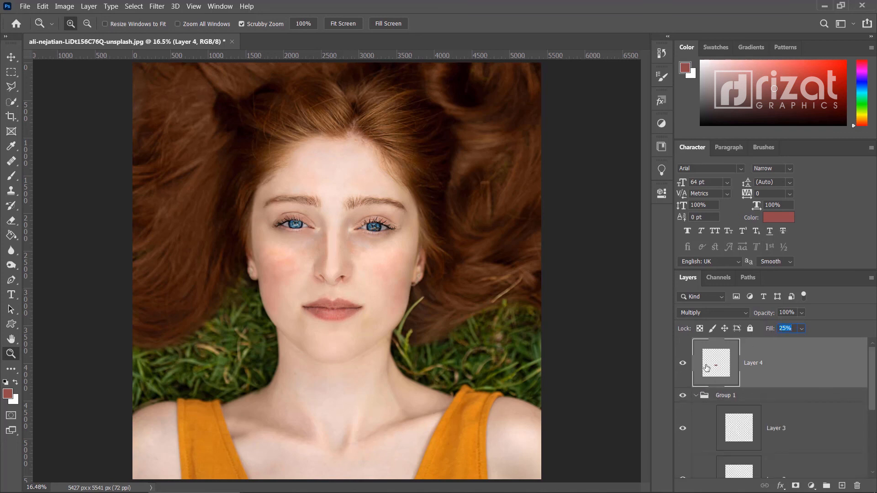
drag(707, 368, 707, 398)
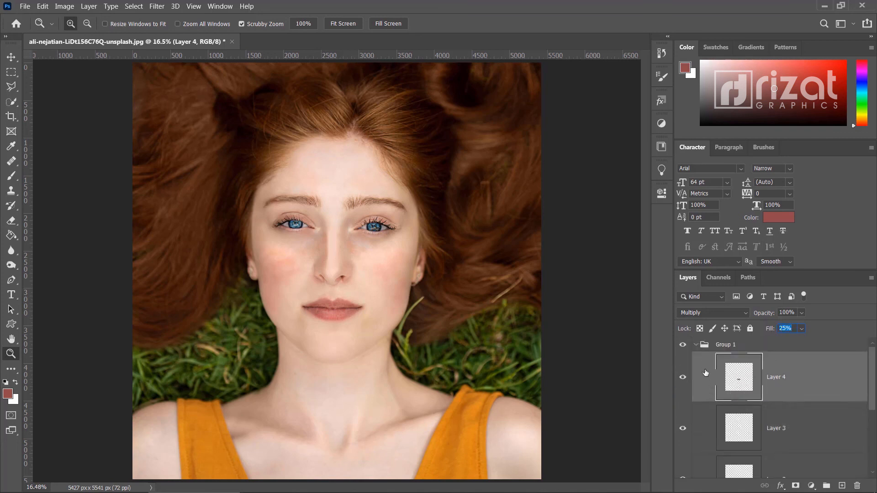
click(698, 345)
- Compare the original and the finished retouch, in full and closer on the face, by toggling Group 1's visibility
click(683, 345)
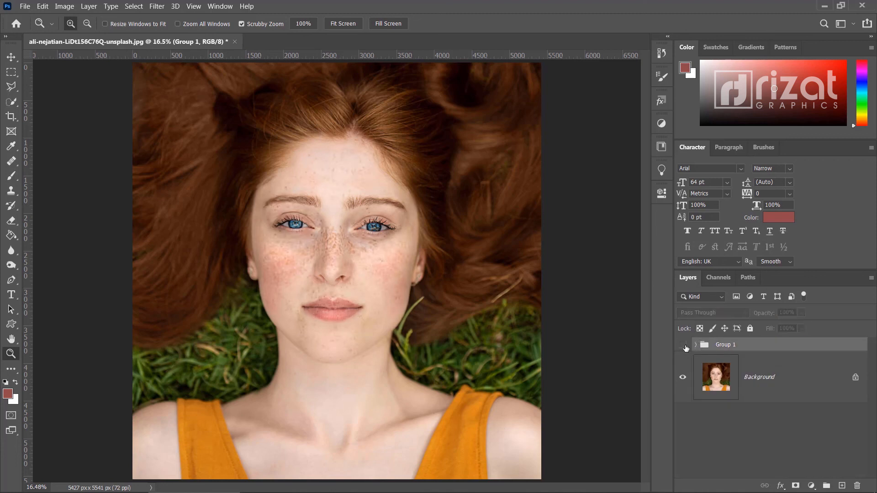
click(684, 345)
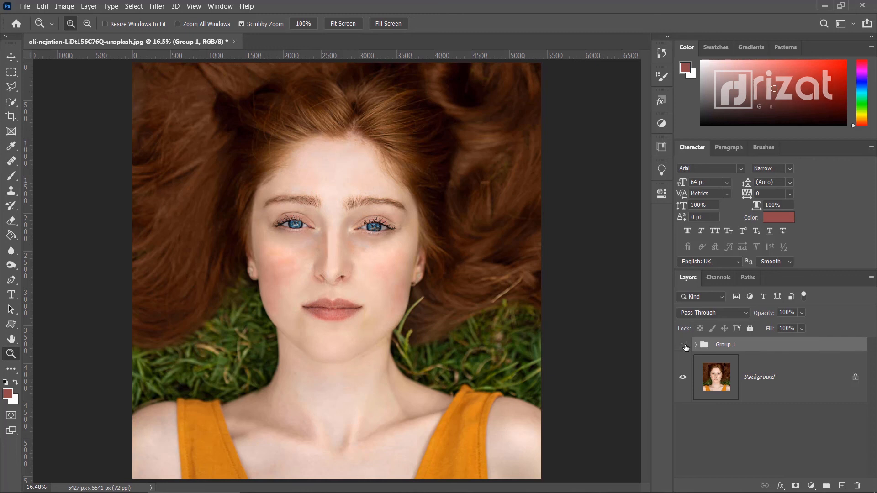
click(683, 346)
click(683, 345)
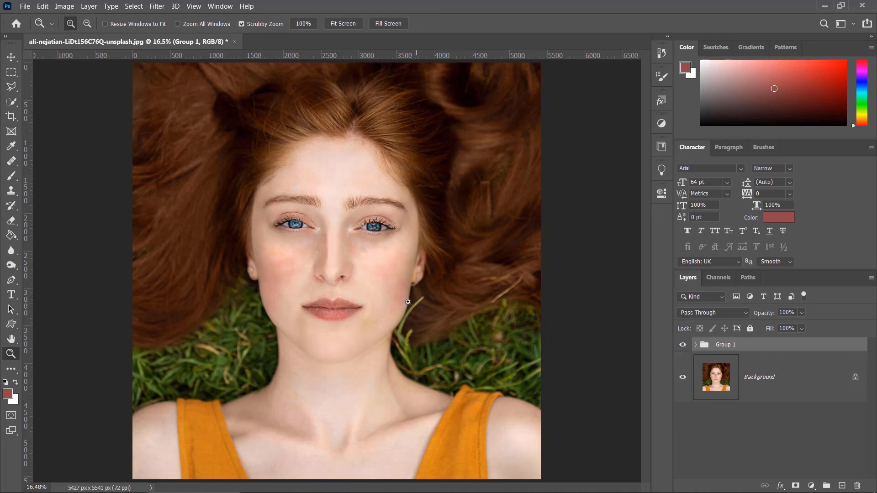
mouse_move(360, 305)
mouse_down()
mouse_move(374, 307)
mouse_move(355, 282)
mouse_move(361, 313)
mouse_up()
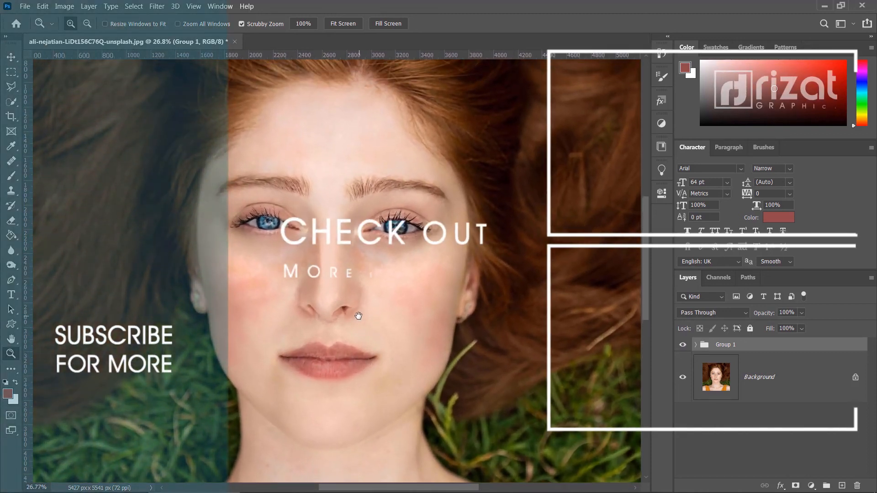
click(682, 346)
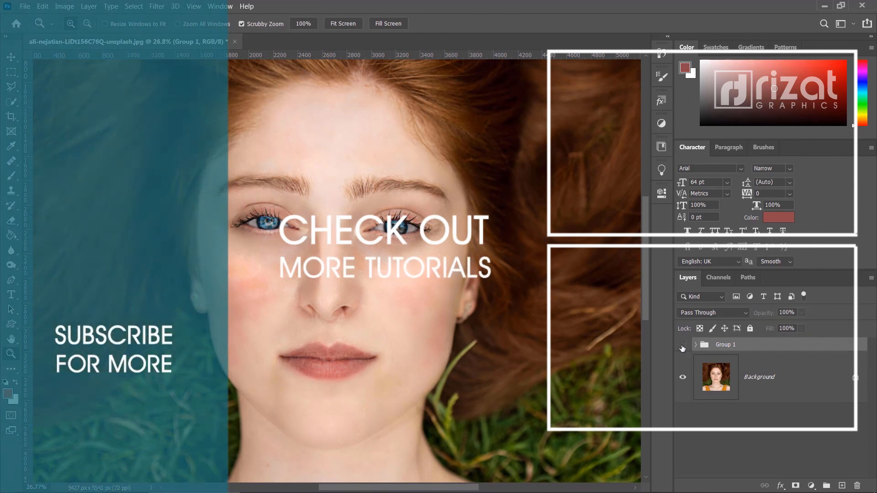
click(682, 346)
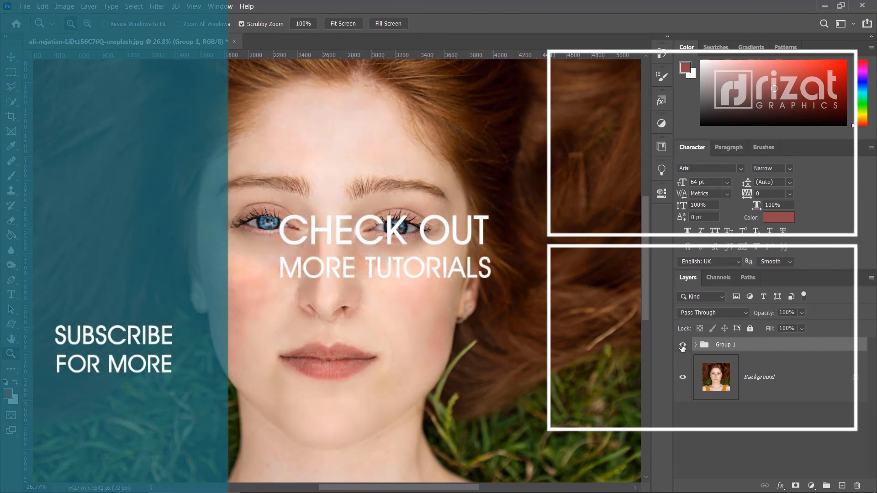